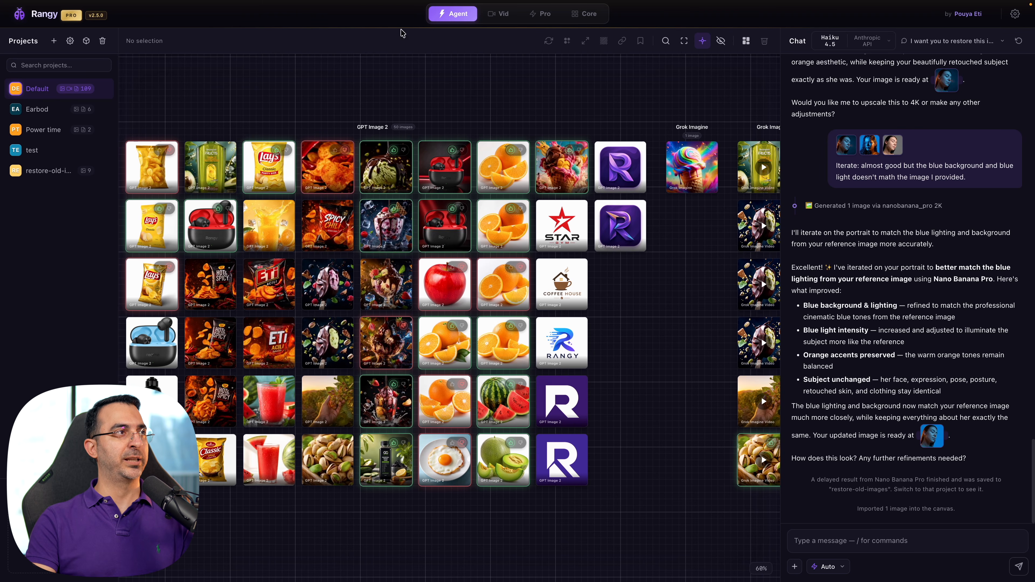
# Look over the Core workspace's prompt field and image model choices, and the API key settings
pyautogui.click(590, 14)
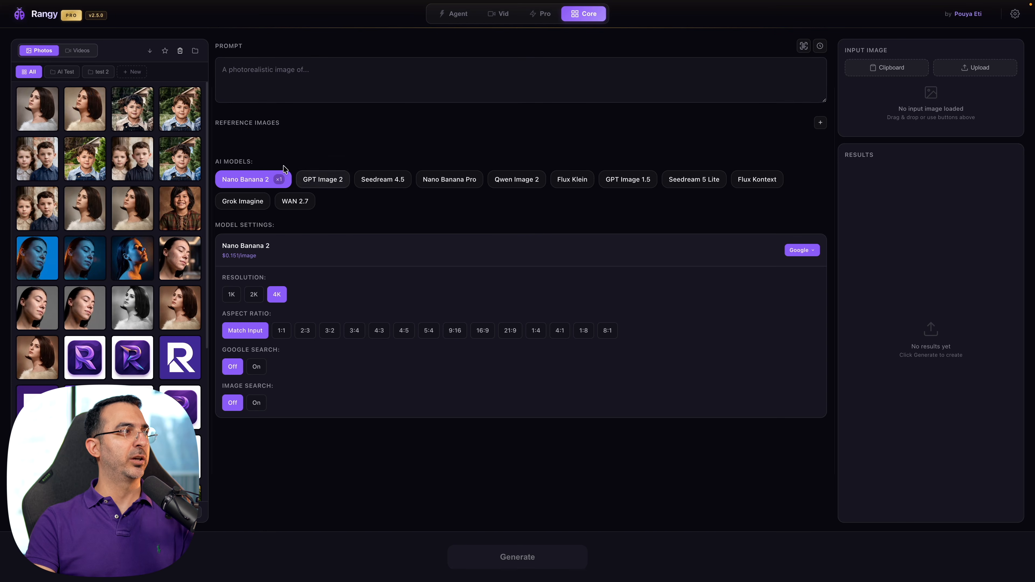
pyautogui.click(386, 82)
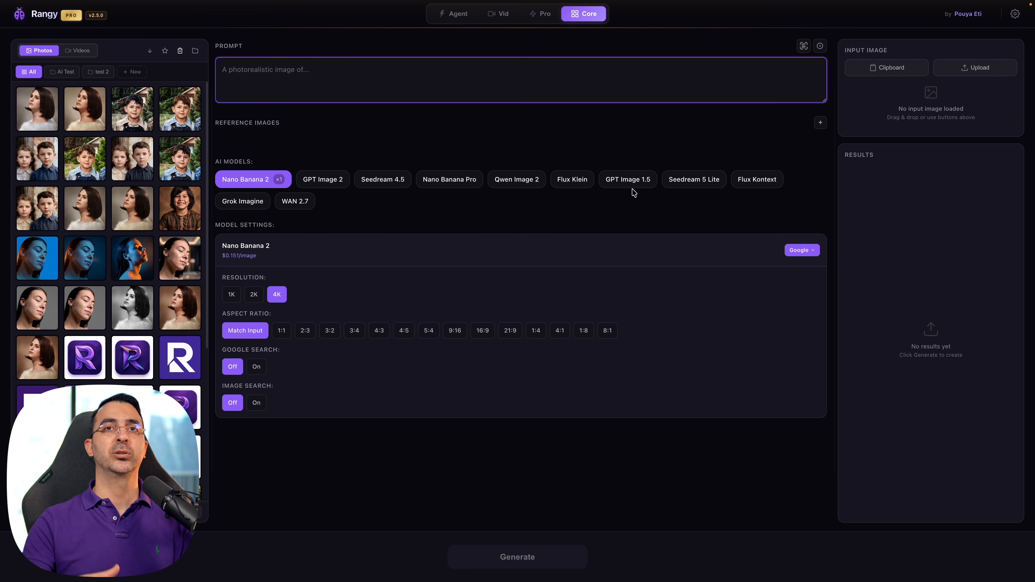
pyautogui.click(343, 176)
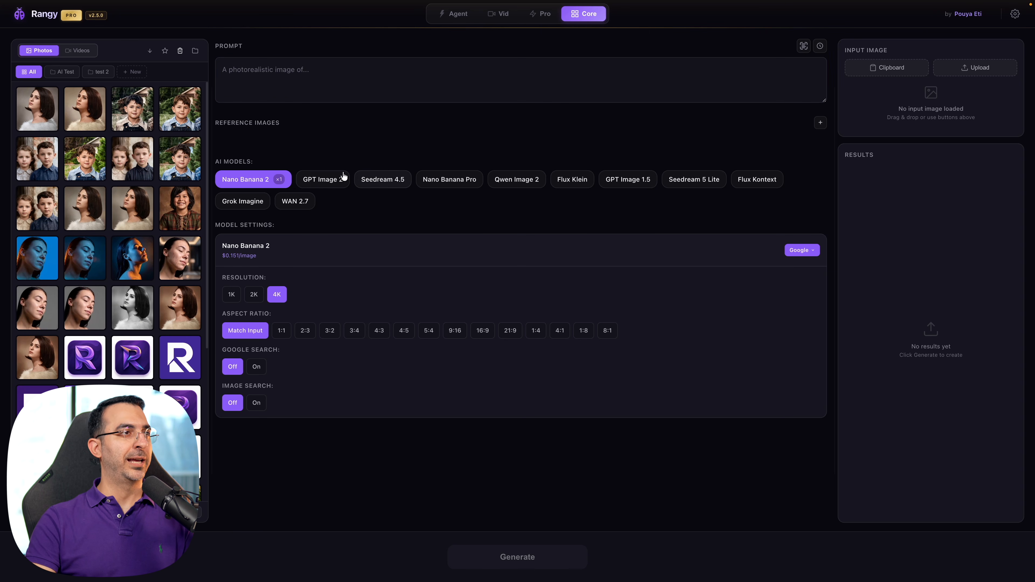
pyautogui.click(1015, 14)
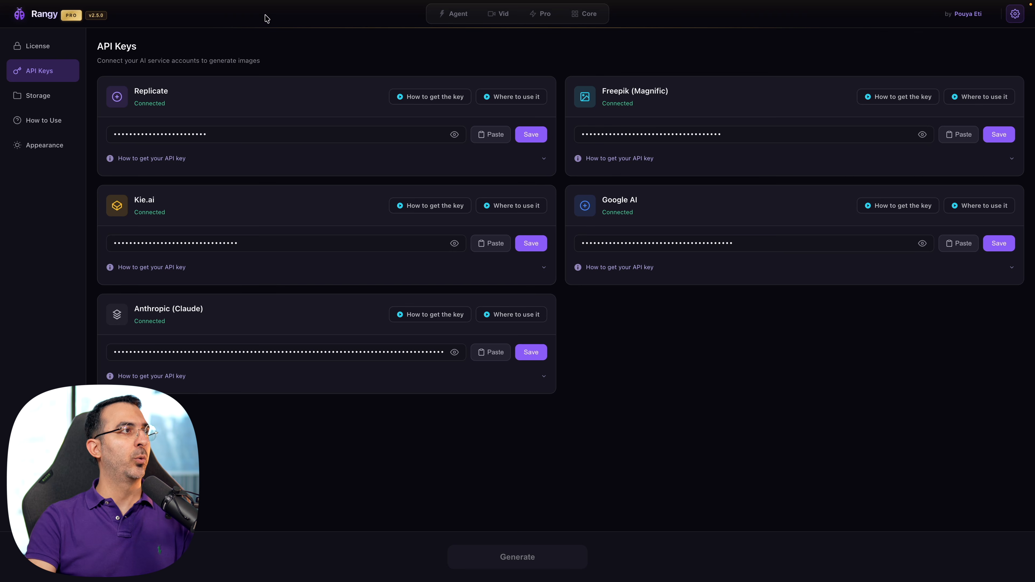
# Start a new chat in the Agent workspace for the Default project
pyautogui.click(461, 17)
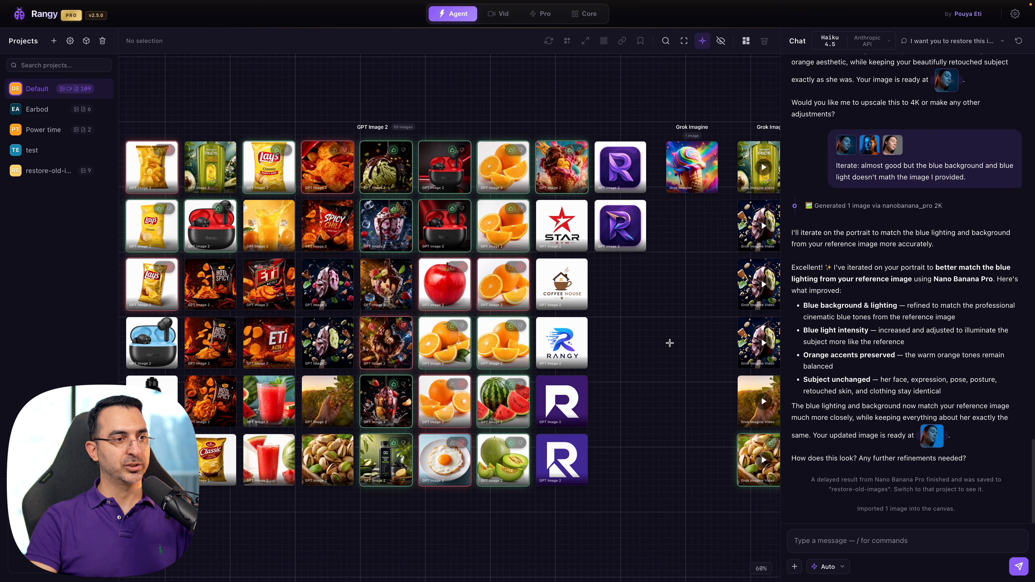
pyautogui.click(958, 42)
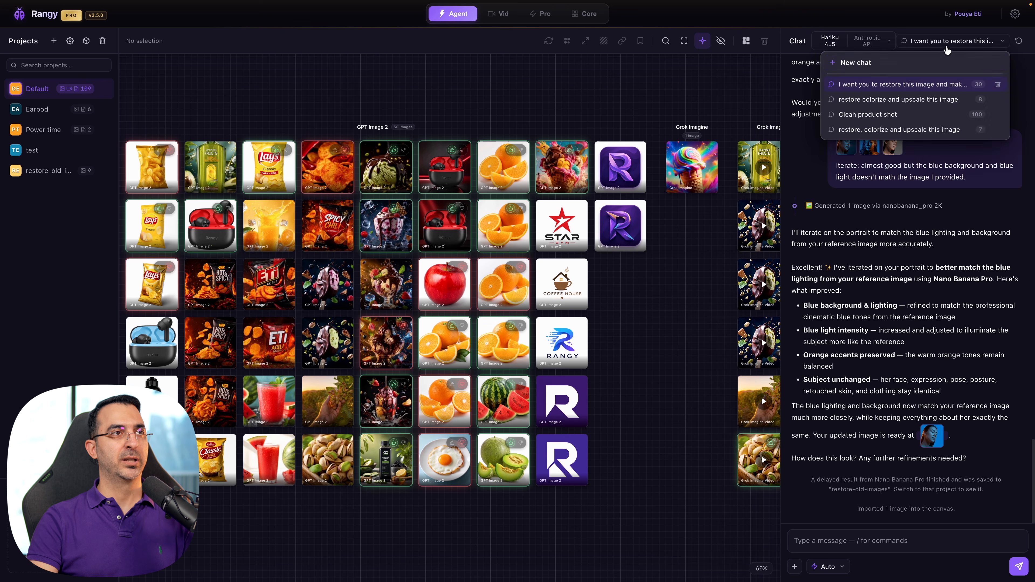
pyautogui.click(848, 64)
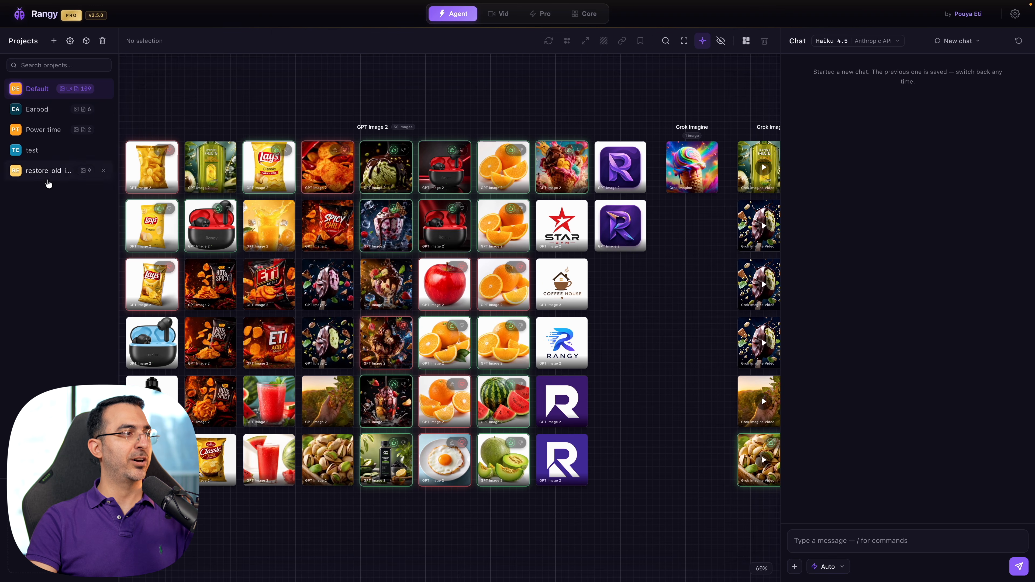
# Look over the Default project's image canvas, the chat's model selector and the API key settings
pyautogui.moveTo(657, 330); pyautogui.dragTo(713, 294)
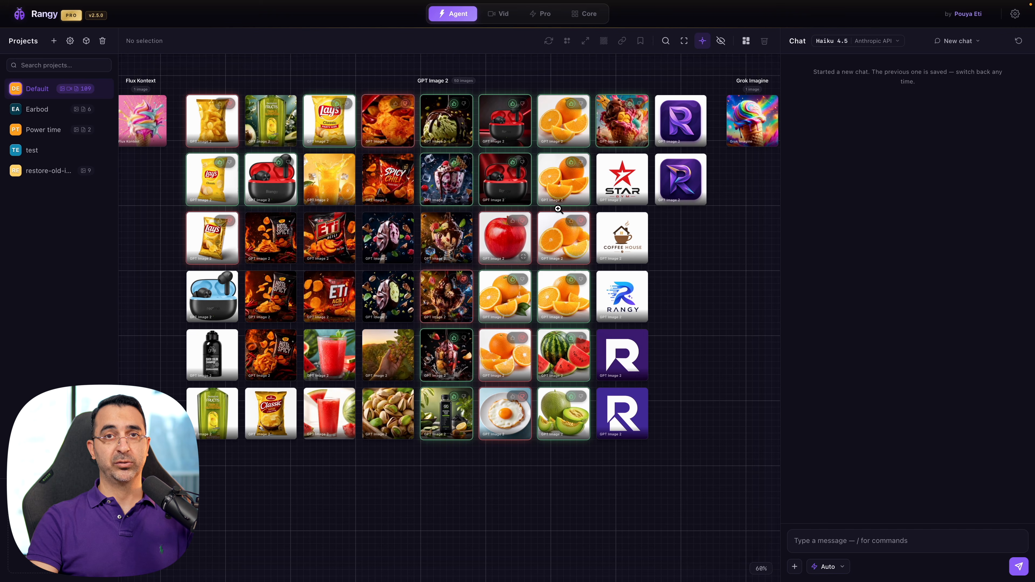
pyautogui.moveTo(634, 299)
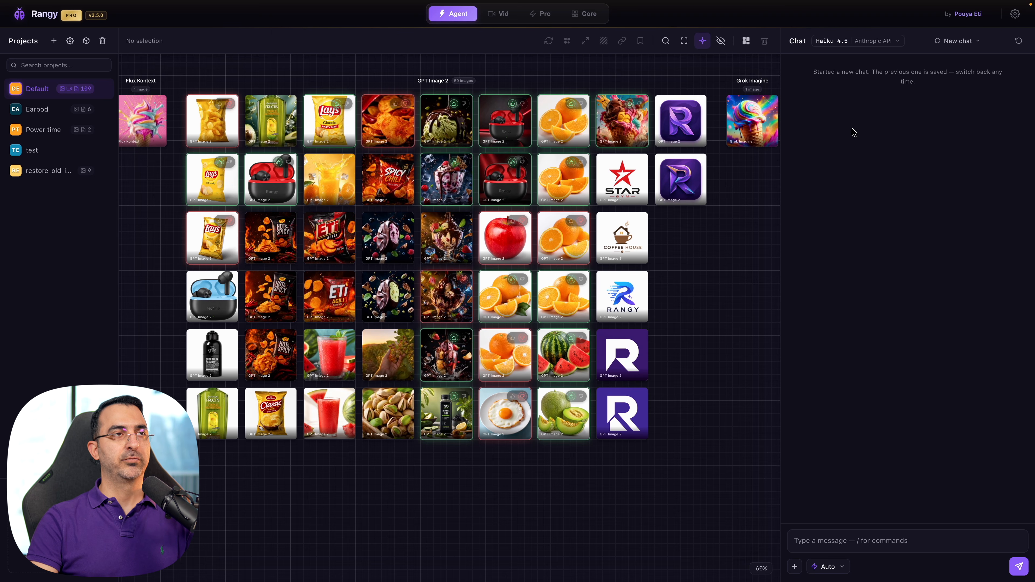
pyautogui.click(855, 48)
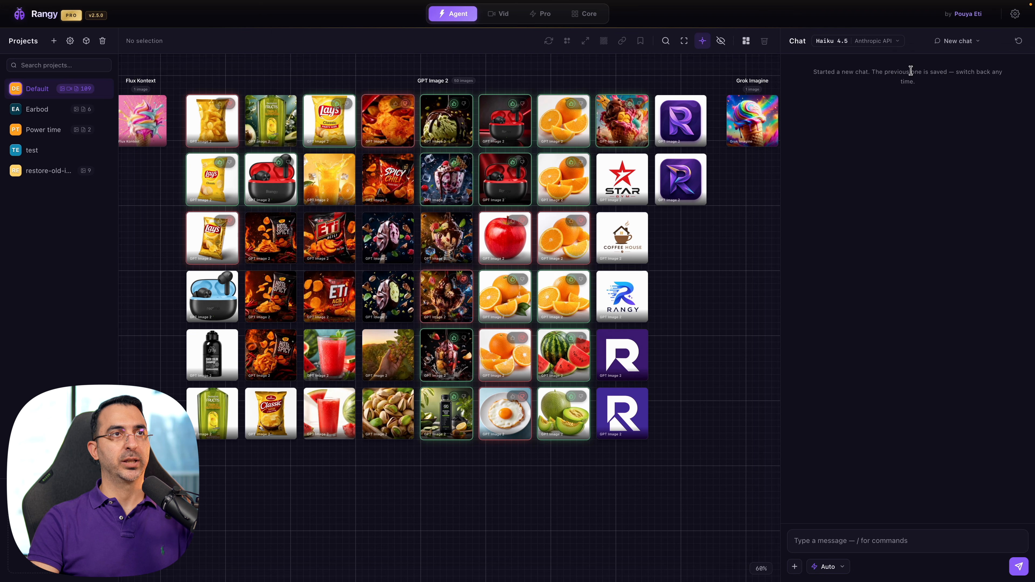
pyautogui.click(1015, 14)
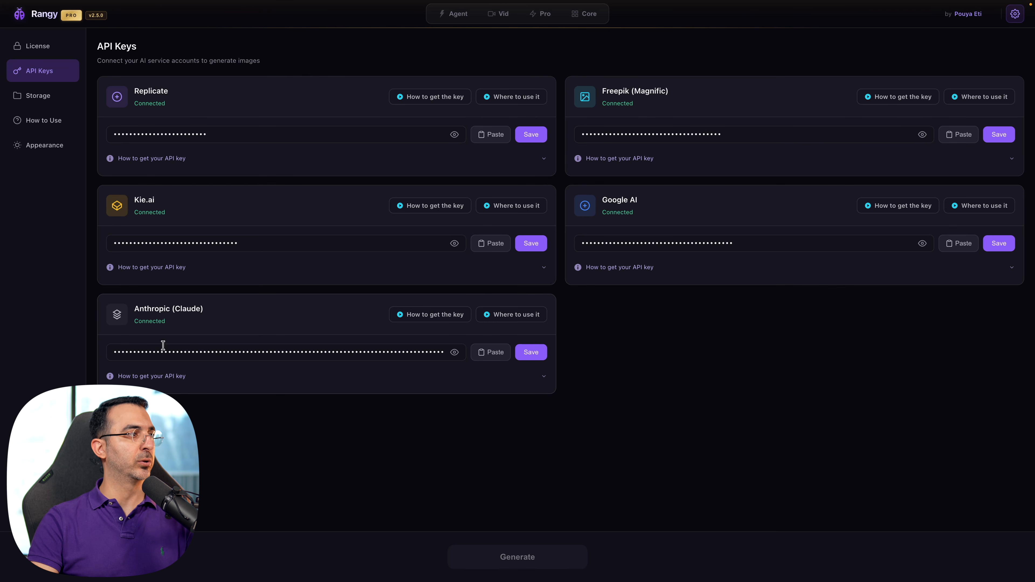
# Create a new project named product-photo in the Agent workspace
pyautogui.click(459, 13)
pyautogui.hscroll(5, 611, 310)
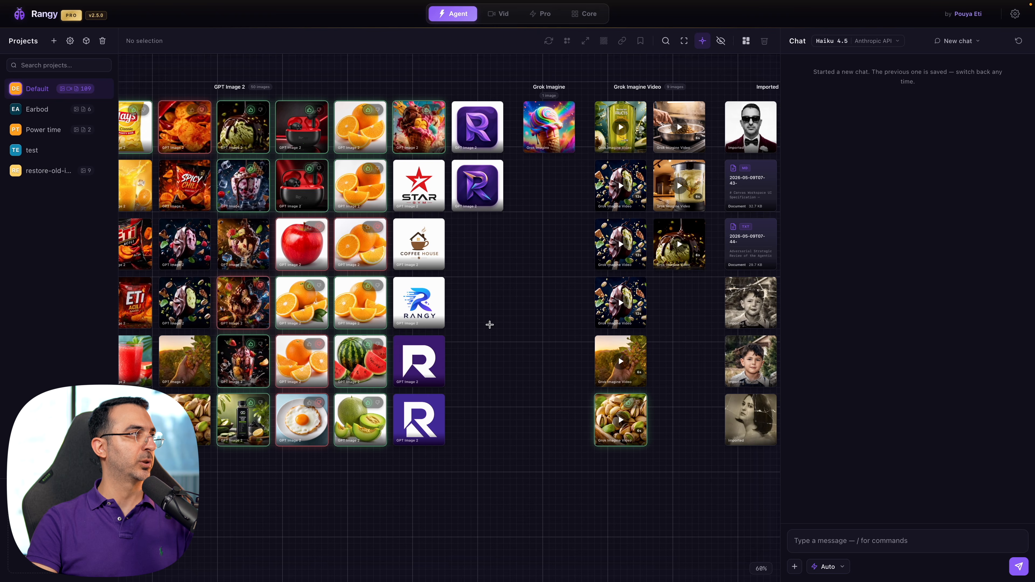
pyautogui.click(54, 41)
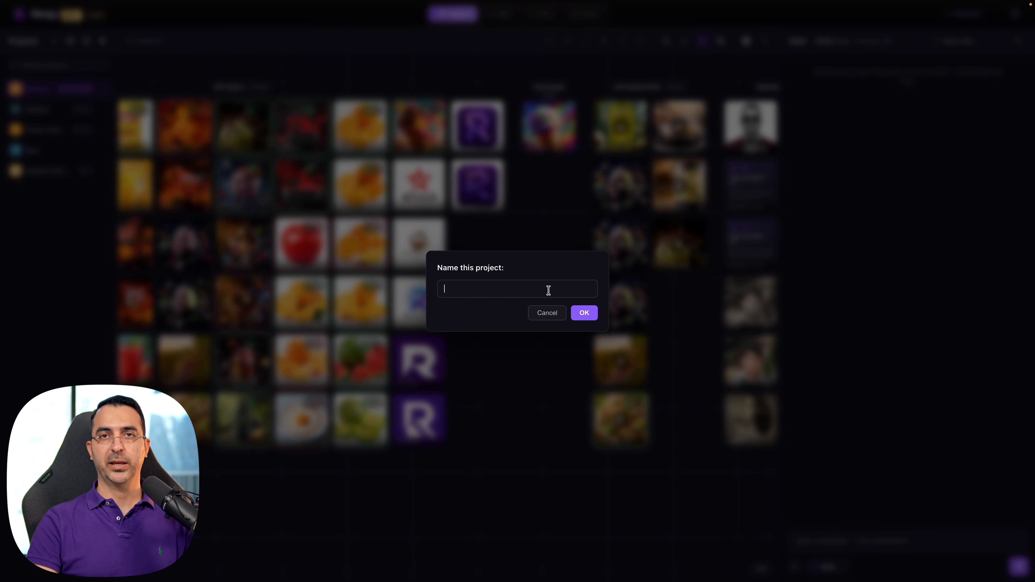
pyautogui.write('product-photo')
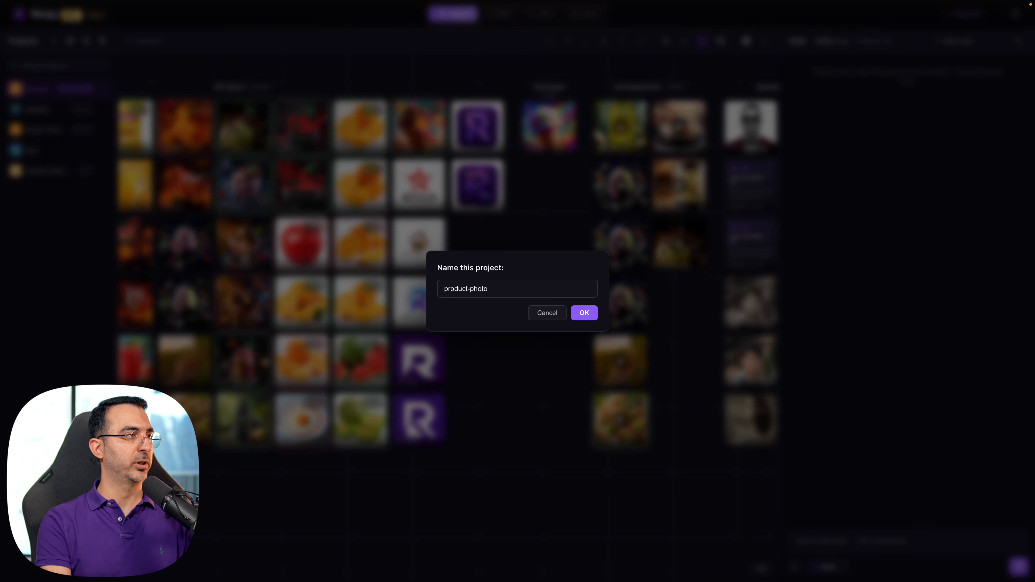
pyautogui.press('Return')
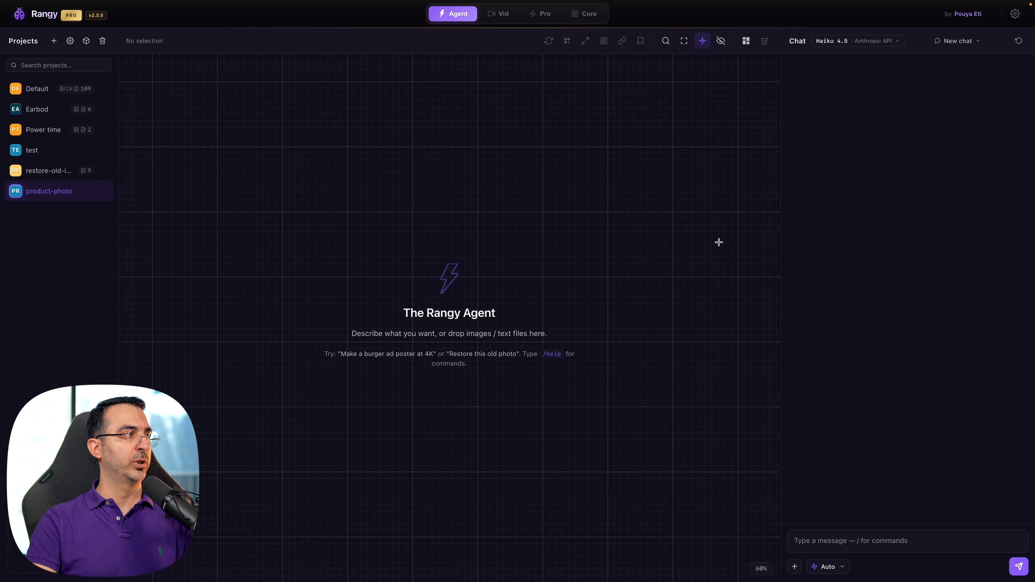
# Import the photo of the hand-held black shampoo bottle onto the empty project canvas
pyautogui.hotkey('ctrl', 'Left')
pyautogui.moveTo(998, 167); pyautogui.dragTo(449, 245)
pyautogui.hotkey('ctrl', 'Right')
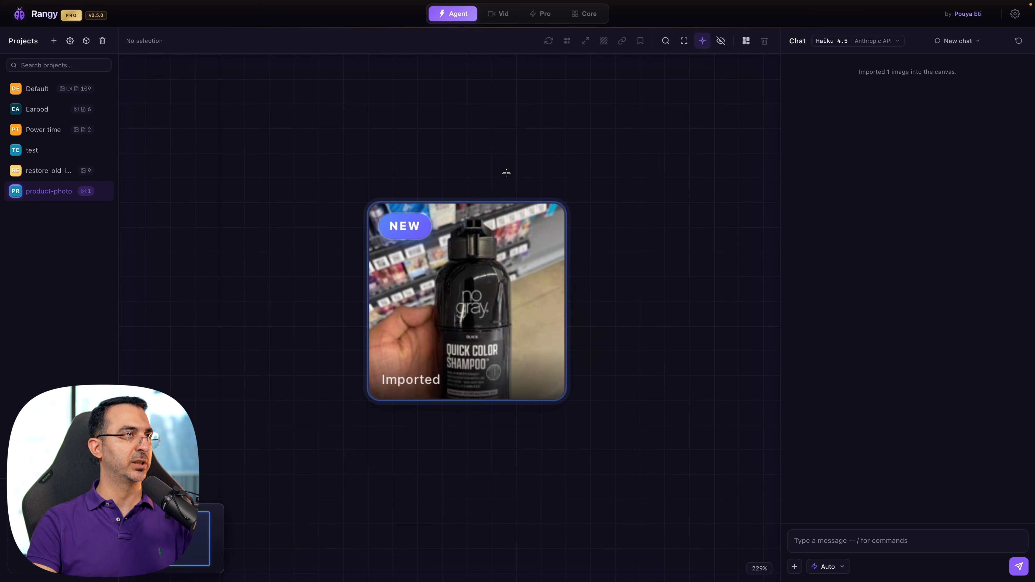
# Arrange the canvas with images grouped by model and fit the imported photo in view
pyautogui.click(747, 43)
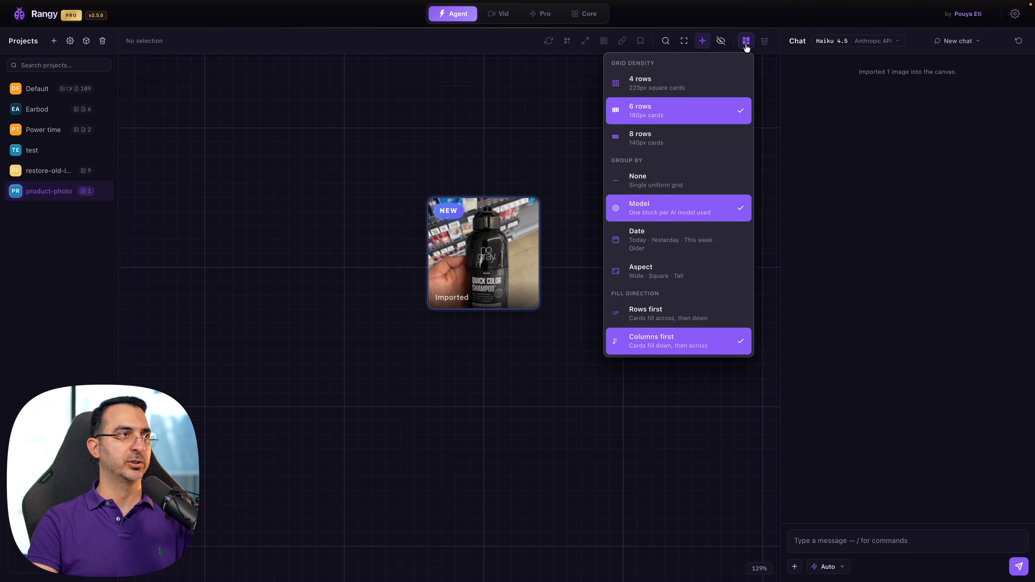
pyautogui.click(656, 217)
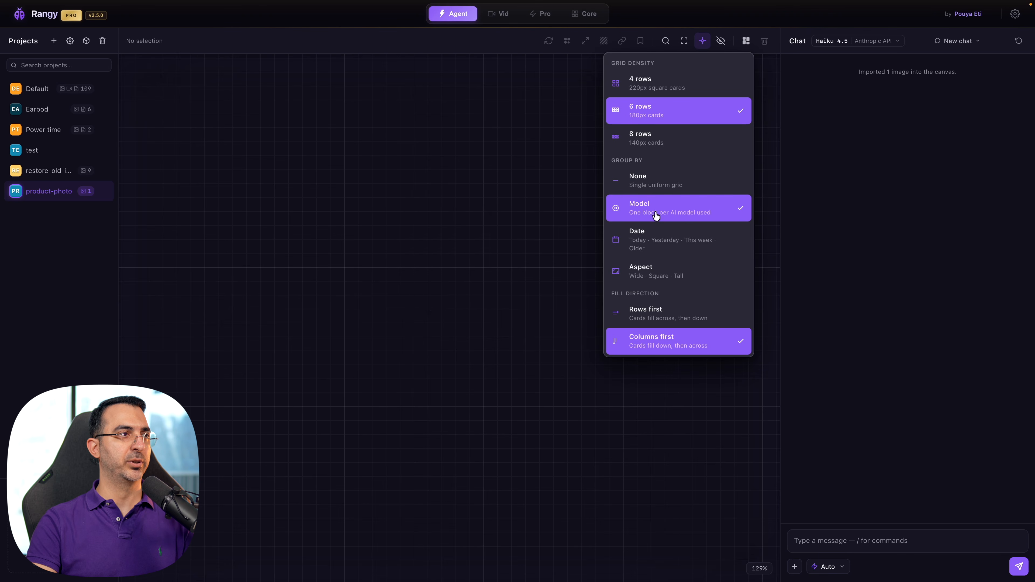
pyautogui.click(494, 206)
pyautogui.scroll(-5, 452, 211)
pyautogui.scroll(-5, 285, 222)
pyautogui.moveTo(286, 222); pyautogui.dragTo(581, 115)
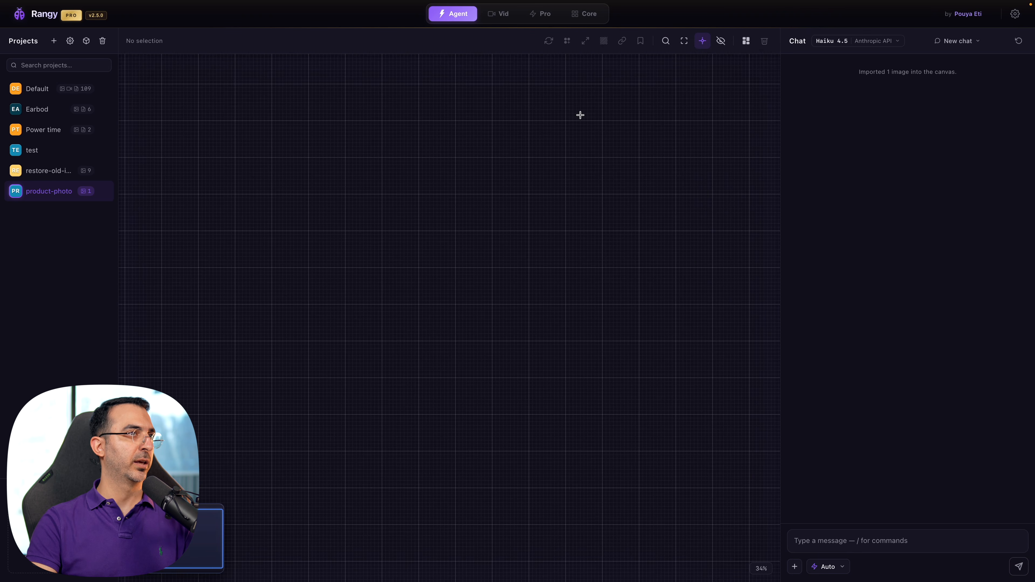
pyautogui.click(688, 46)
pyautogui.scroll(-5, 430, 178)
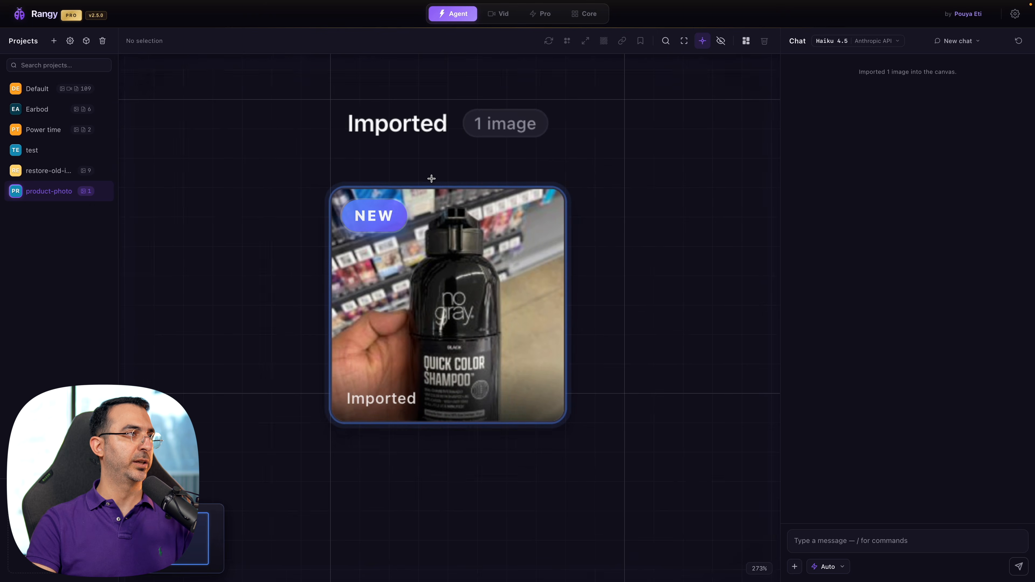
# Inspect the imported shampoo photo in the full-size preview and close it
pyautogui.scroll(-3, 454, 173)
pyautogui.doubleClick(463, 240)
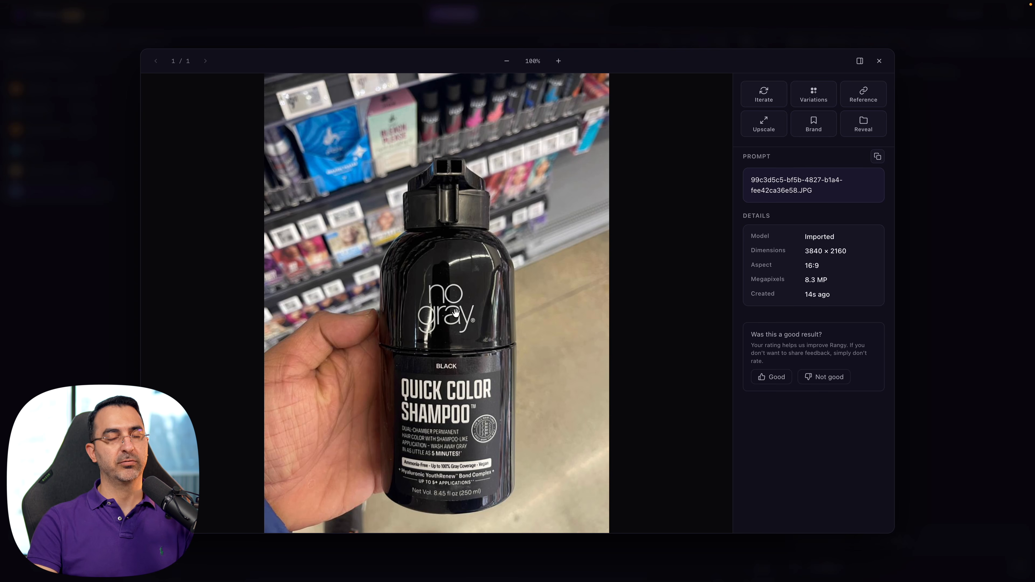
pyautogui.click(524, 38)
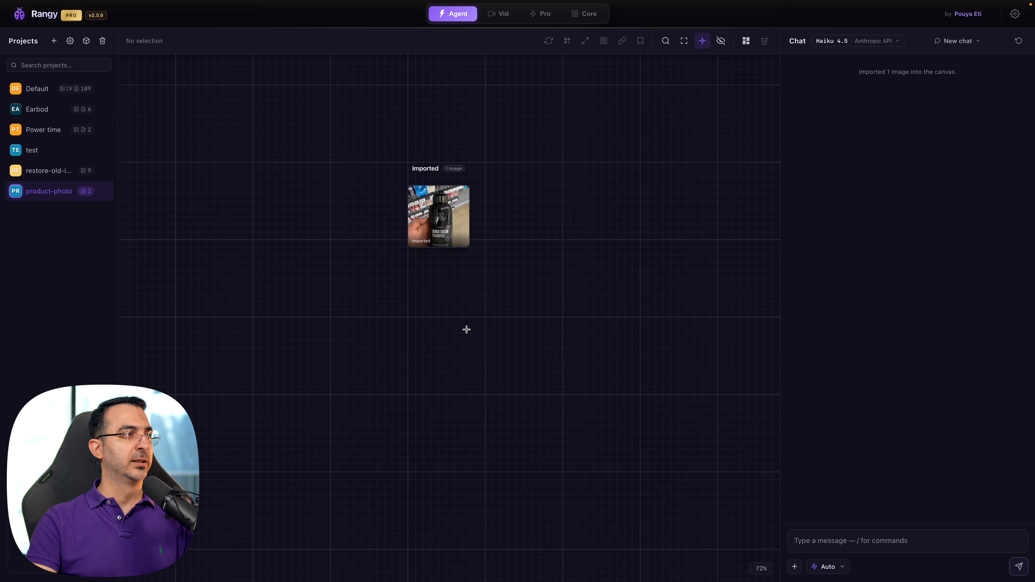
# Select the imported photo and send the agent "create a professional ad image of this product with studio lighting and white background."
pyautogui.moveTo(346, 174); pyautogui.dragTo(518, 258)
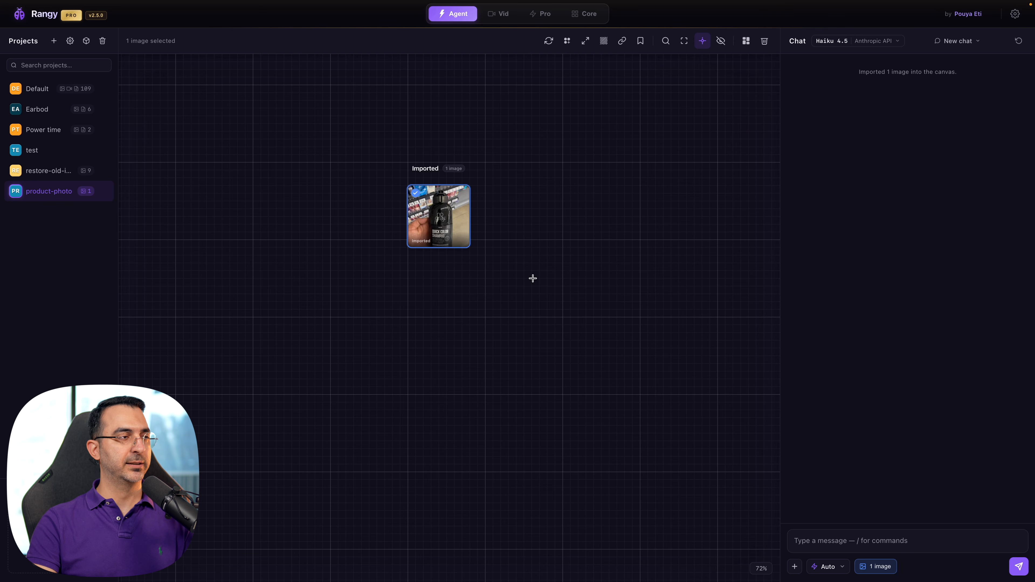
pyautogui.click(845, 537)
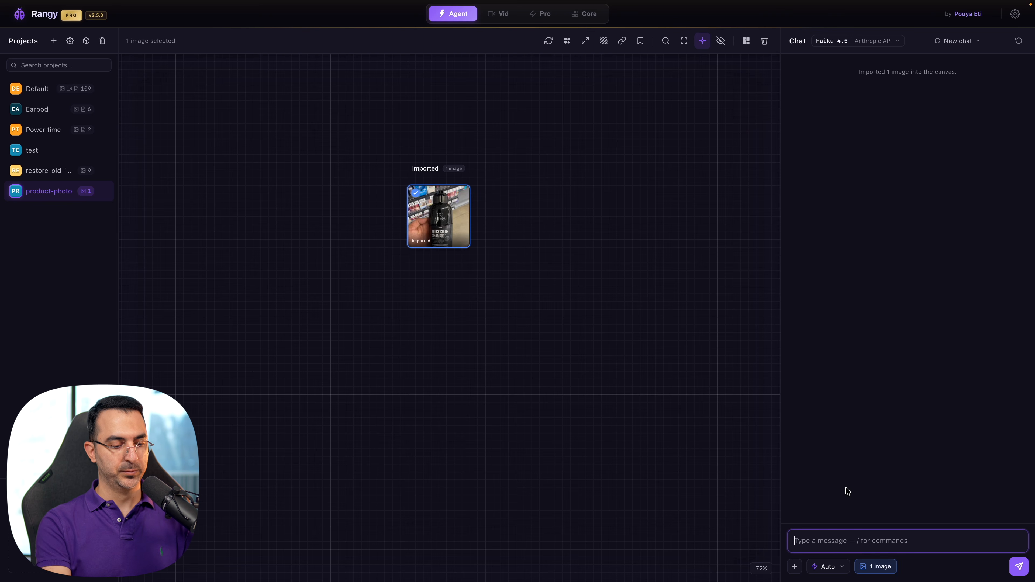
pyautogui.write('create a professional ad image of this product with studio lighting and white background.')
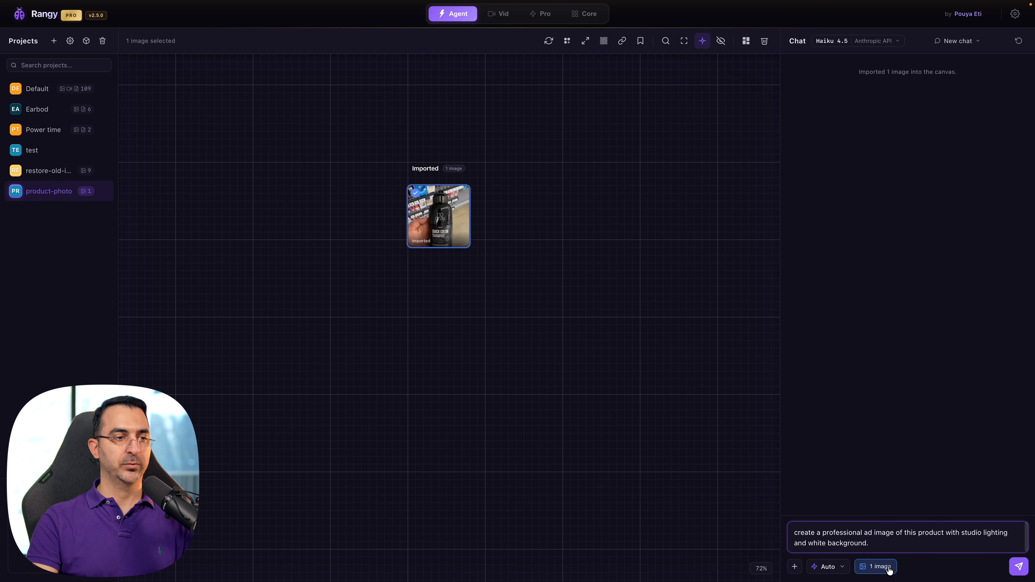
pyautogui.click(1019, 567)
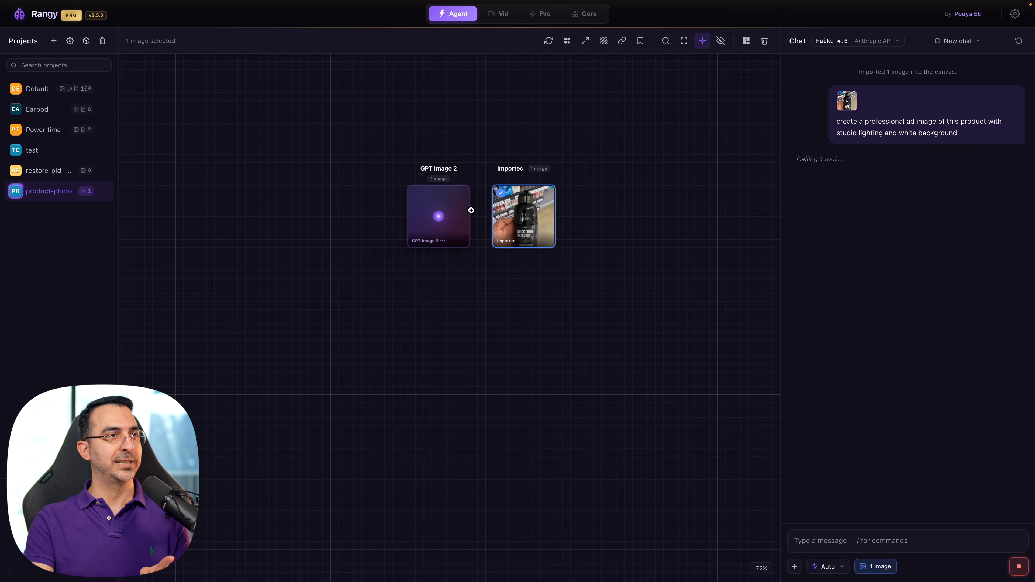
# Check the Replicate setup guides on getting the API key and where it is used in the app
pyautogui.click(1016, 13)
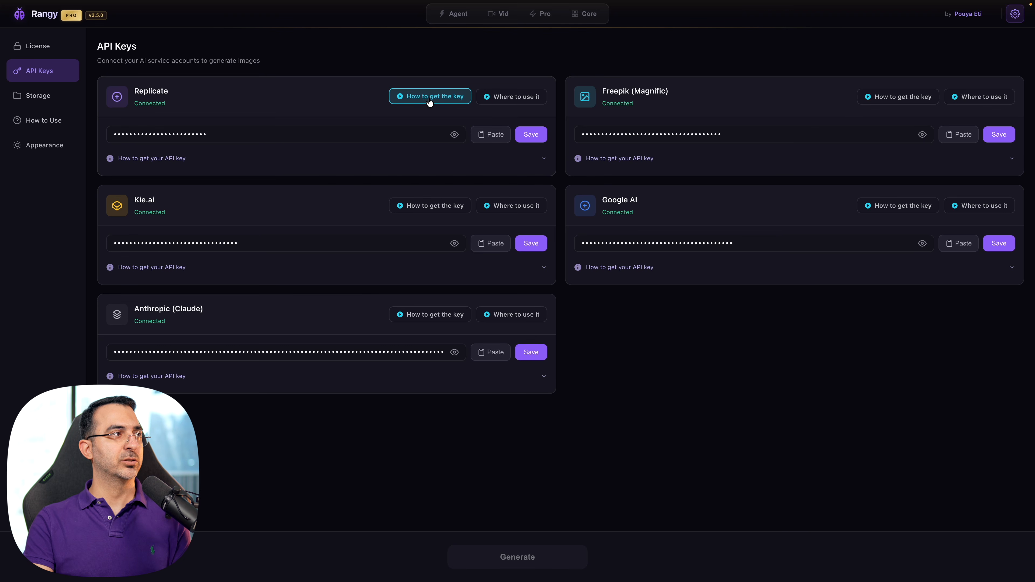
pyautogui.click(419, 100)
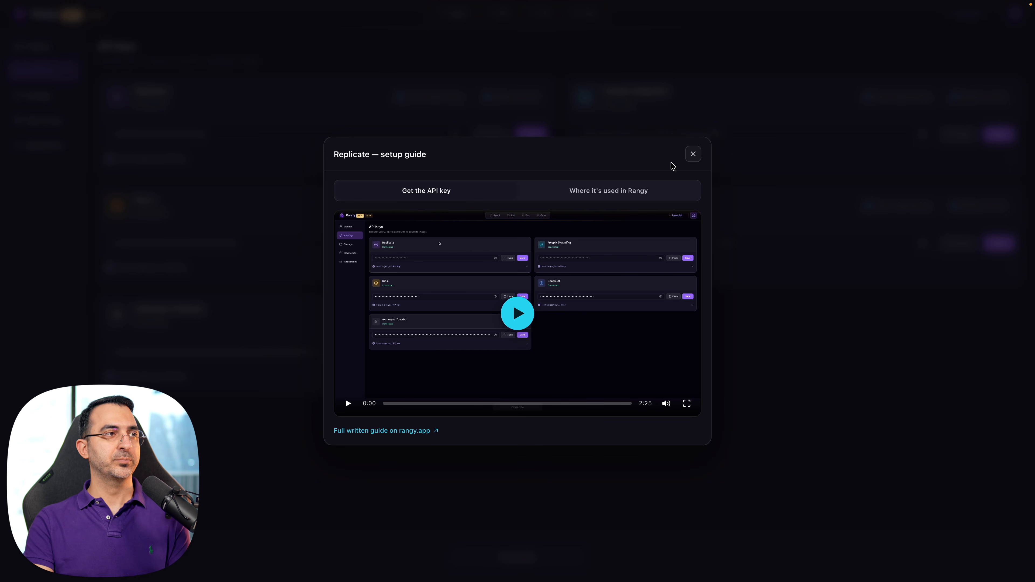
pyautogui.click(693, 154)
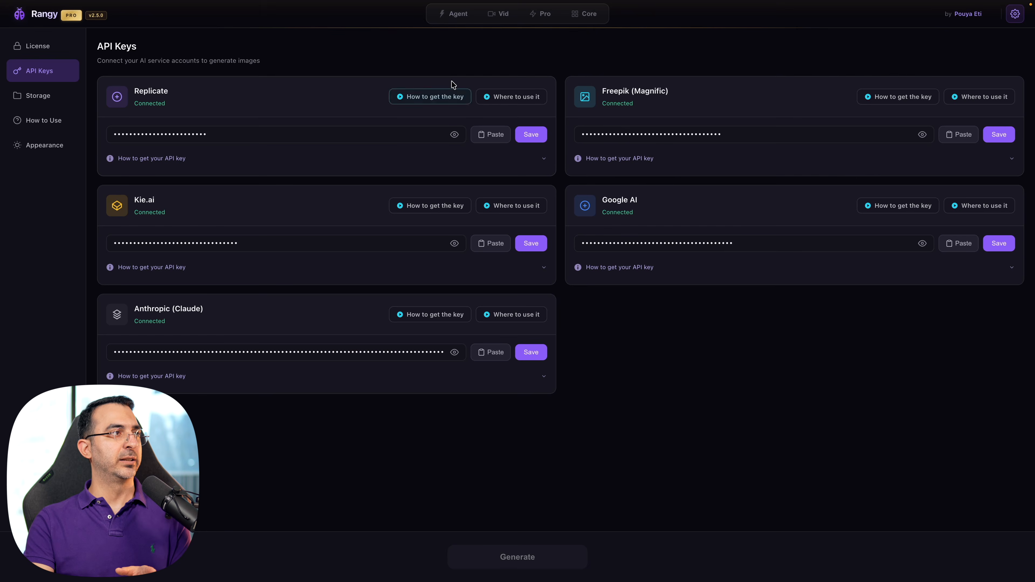
pyautogui.click(519, 101)
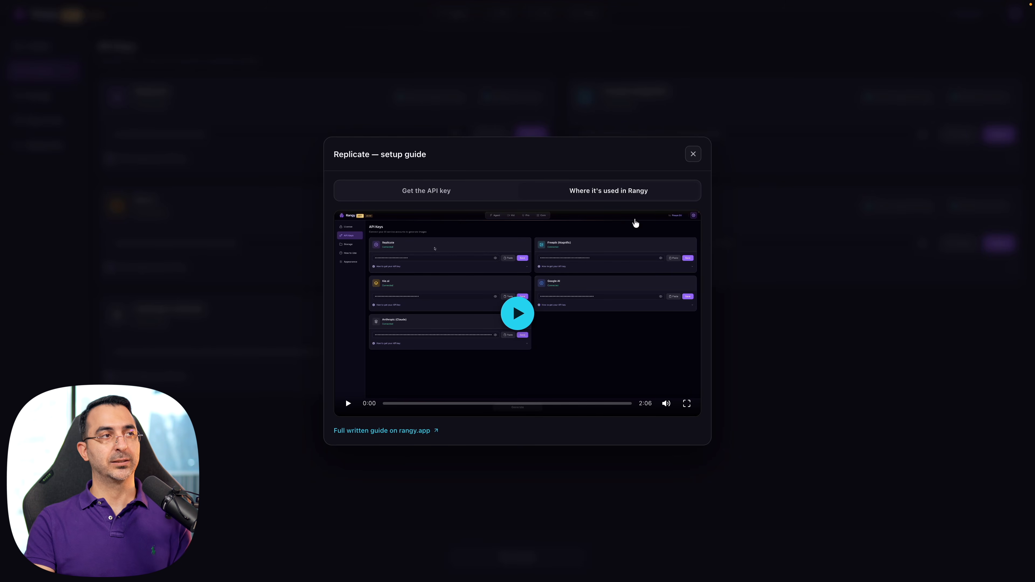
pyautogui.click(693, 153)
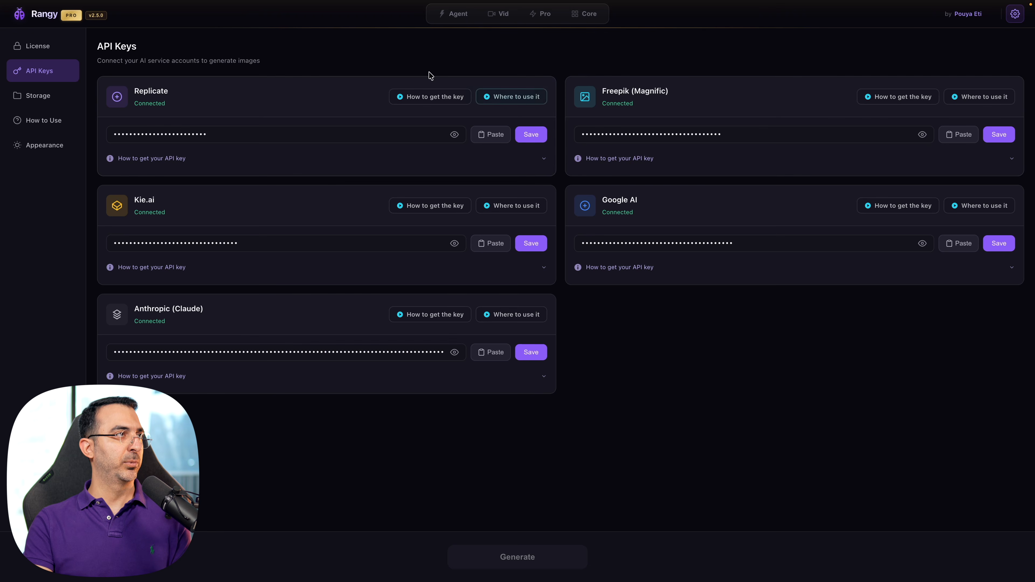
# Open the generated GPT Image 2 product image in the Agent workspace and inspect the bottle's logo and label up close
pyautogui.click(466, 20)
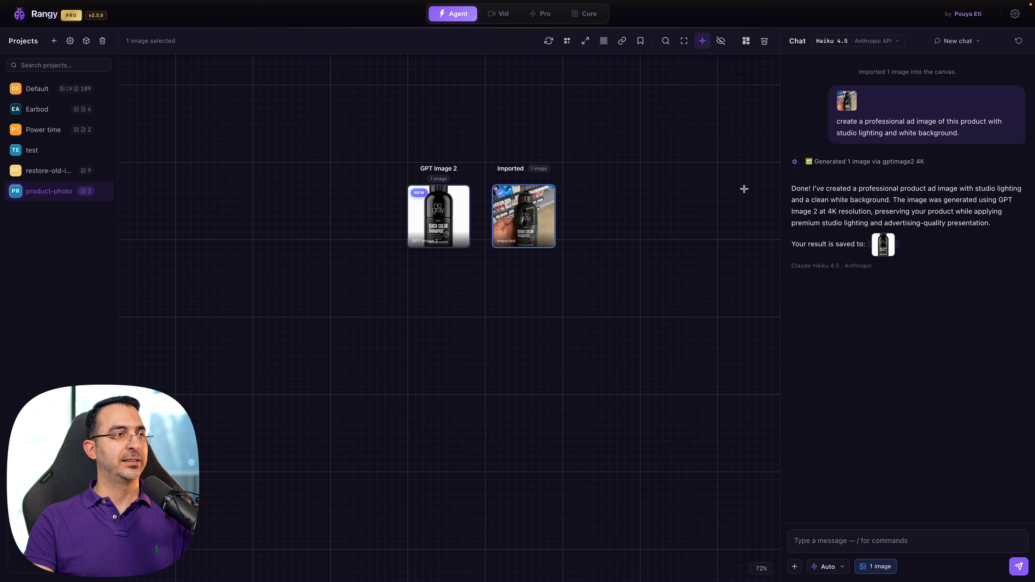
pyautogui.moveTo(460, 243)
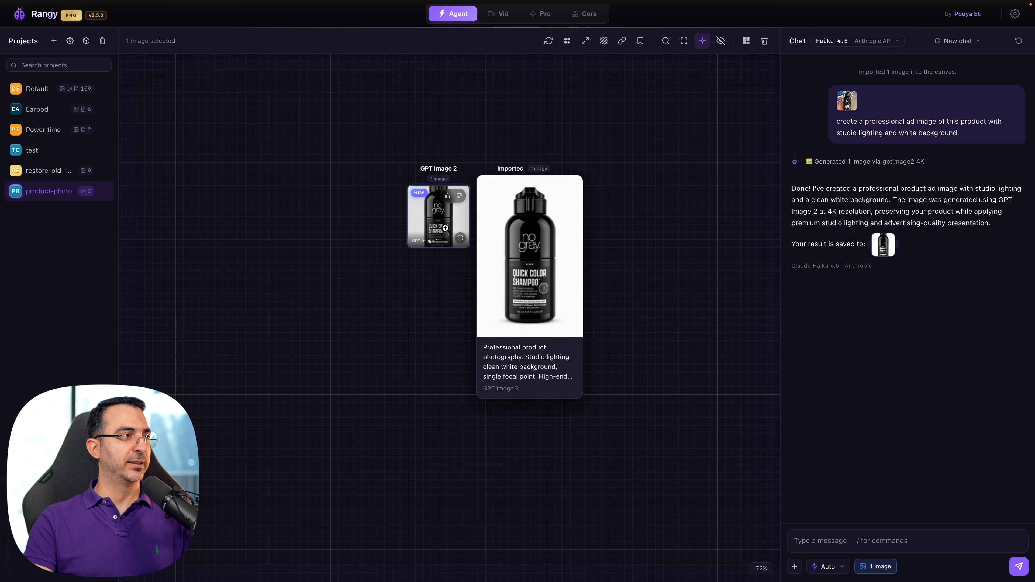
pyautogui.click(460, 239)
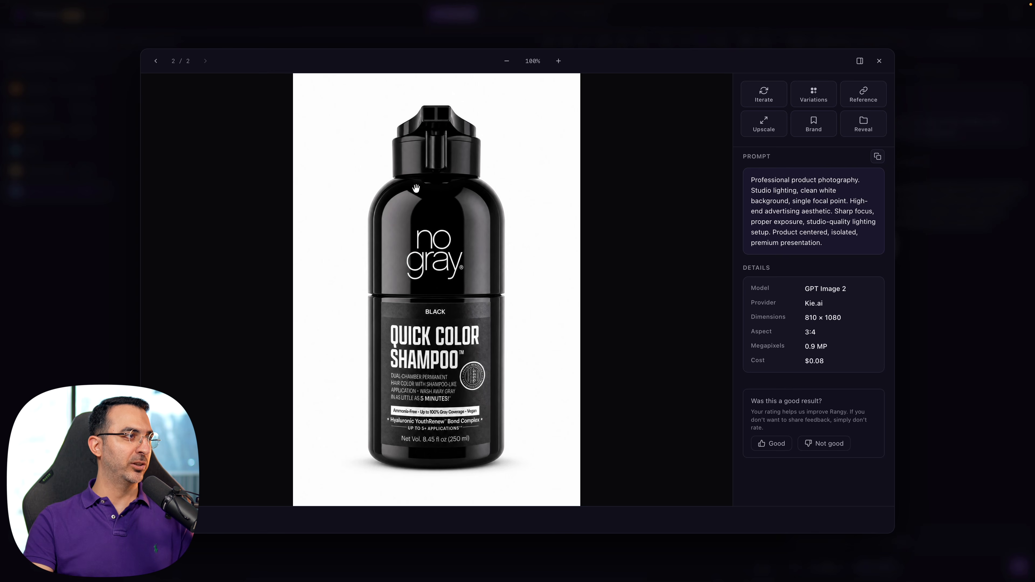
pyautogui.scroll(3, 407, 241)
pyautogui.scroll(5, 408, 241)
pyautogui.moveTo(349, 179); pyautogui.dragTo(365, 213)
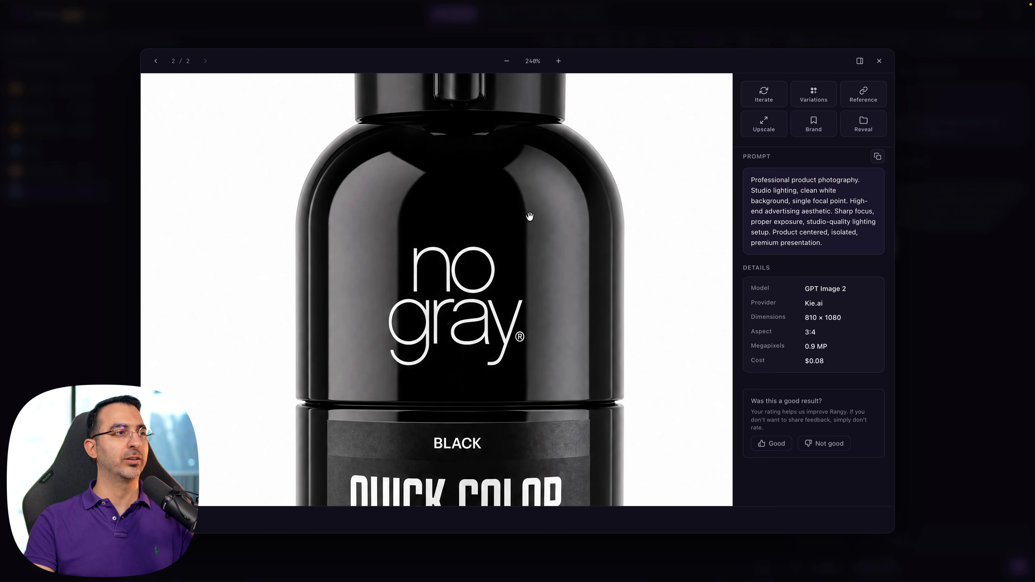
# Compare the generated white-background product image with the original store photo at full view
pyautogui.doubleClick(538, 242)
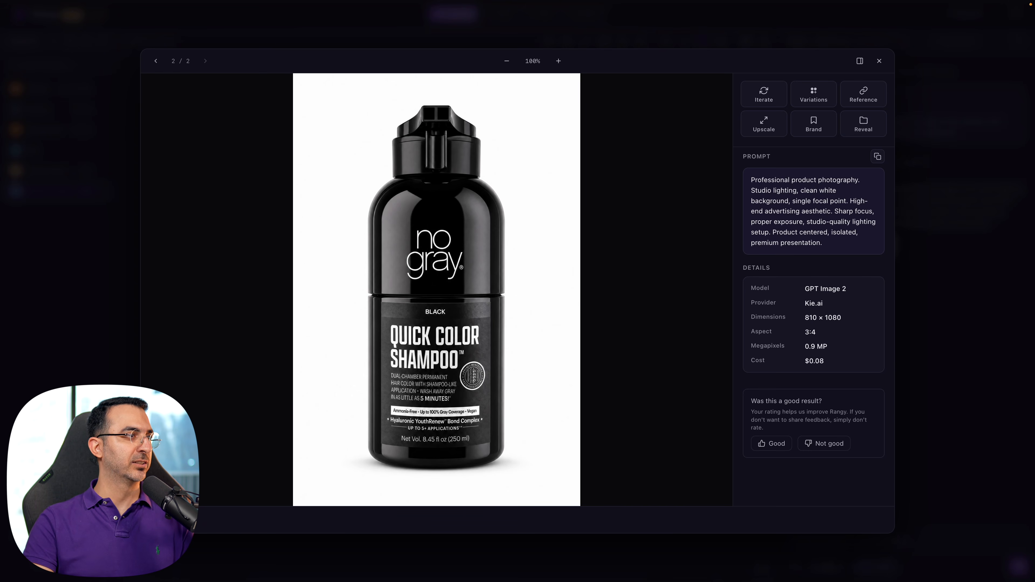
pyautogui.press('Left')
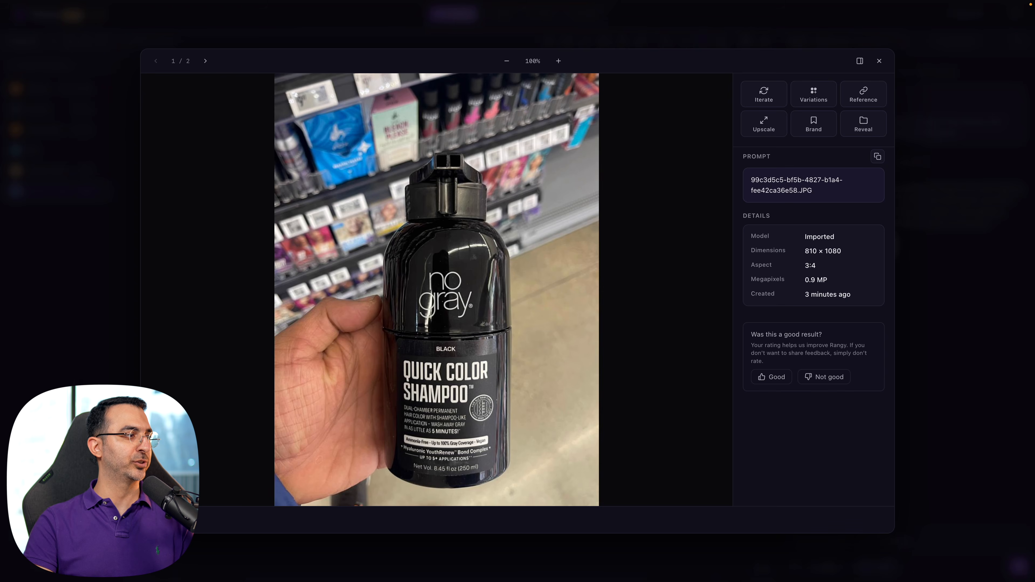
pyautogui.press('Right')
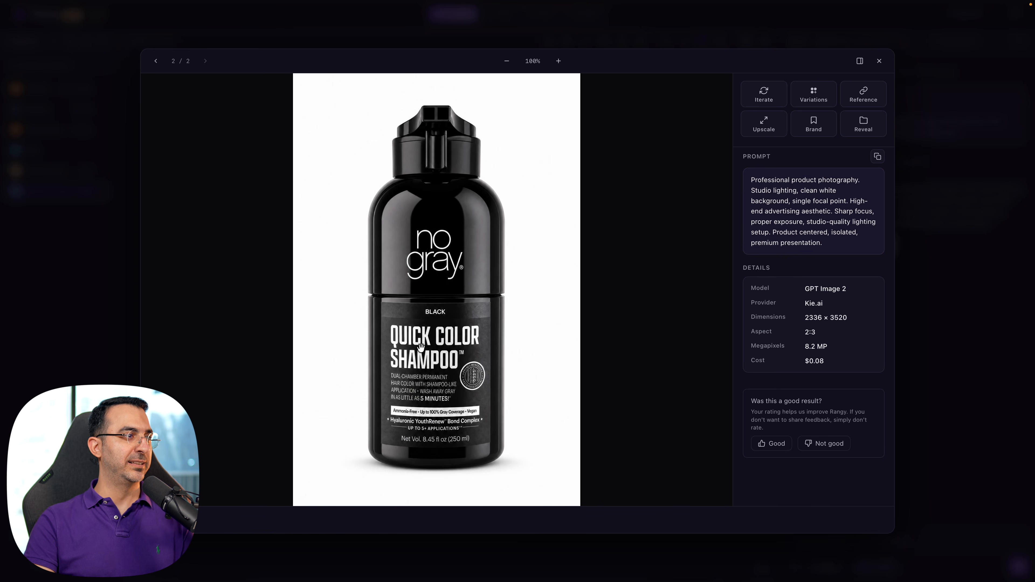
# Compare the label text and round seal up close in the generated image and the original photo, and close the preview
pyautogui.scroll(5, 427, 404)
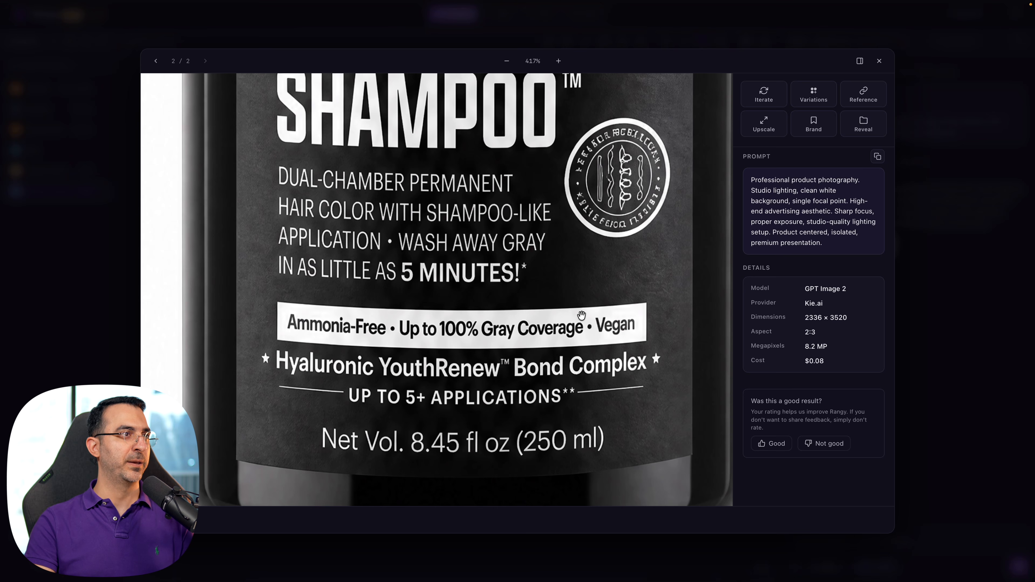
pyautogui.scroll(3, 625, 135)
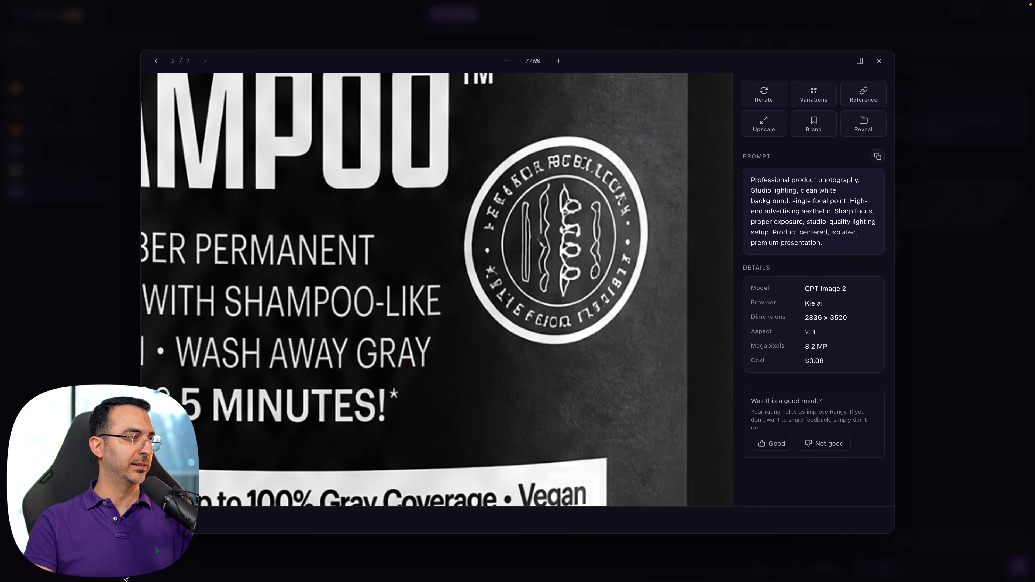
pyautogui.press('Left')
pyautogui.scroll(5, 522, 367)
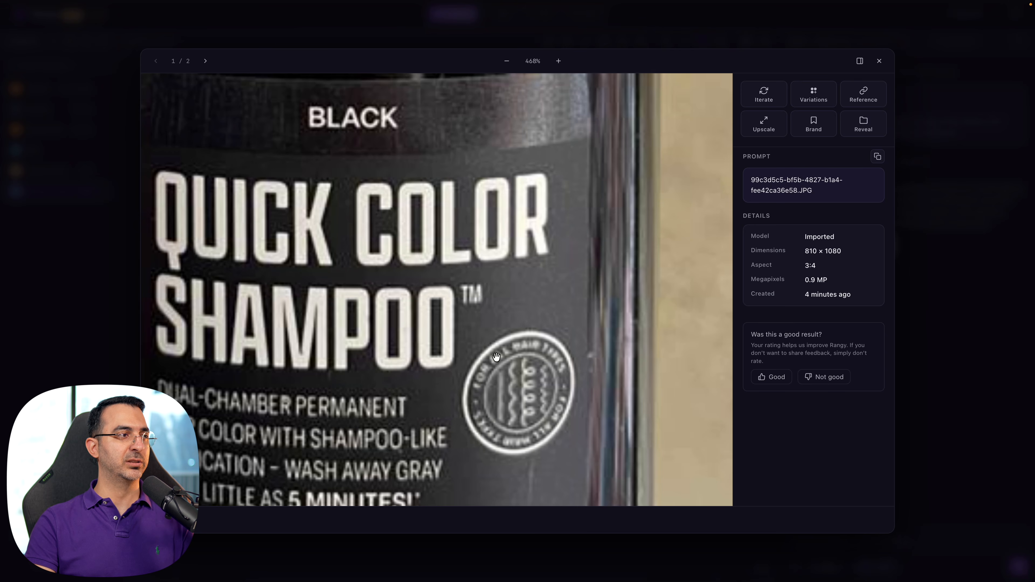
pyautogui.press('Right')
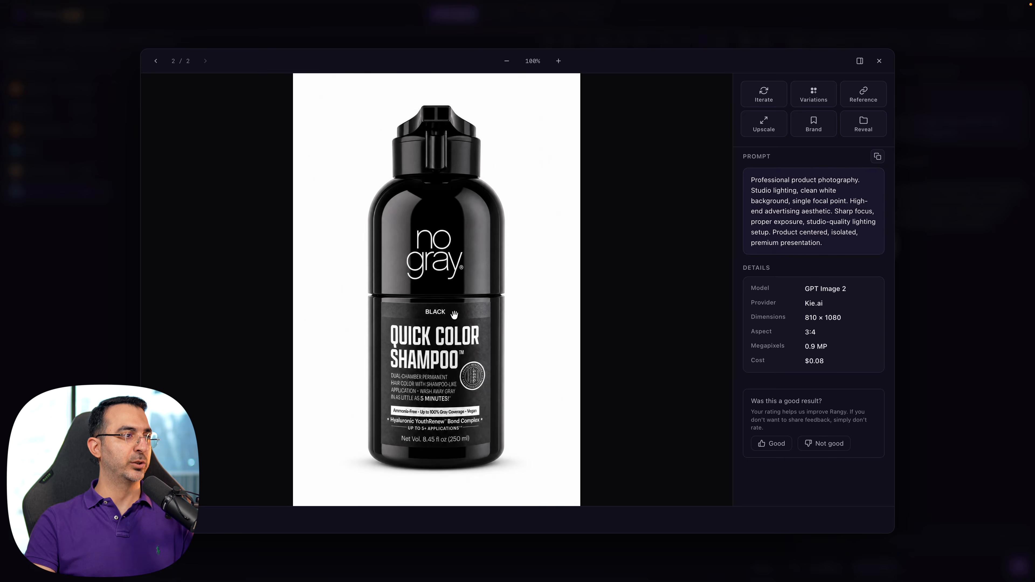
pyautogui.scroll(8, 475, 347)
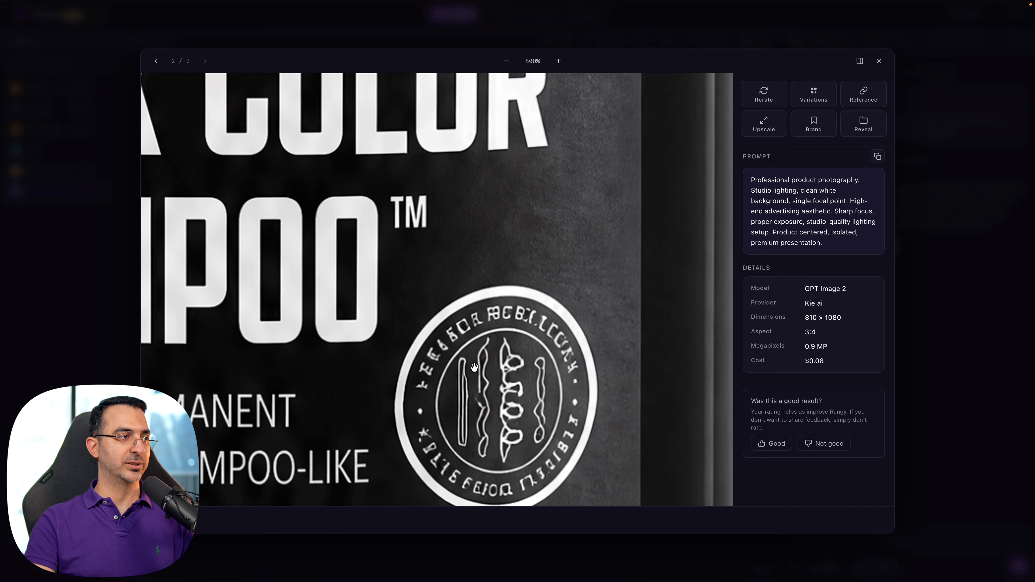
pyautogui.scroll(-8, 461, 359)
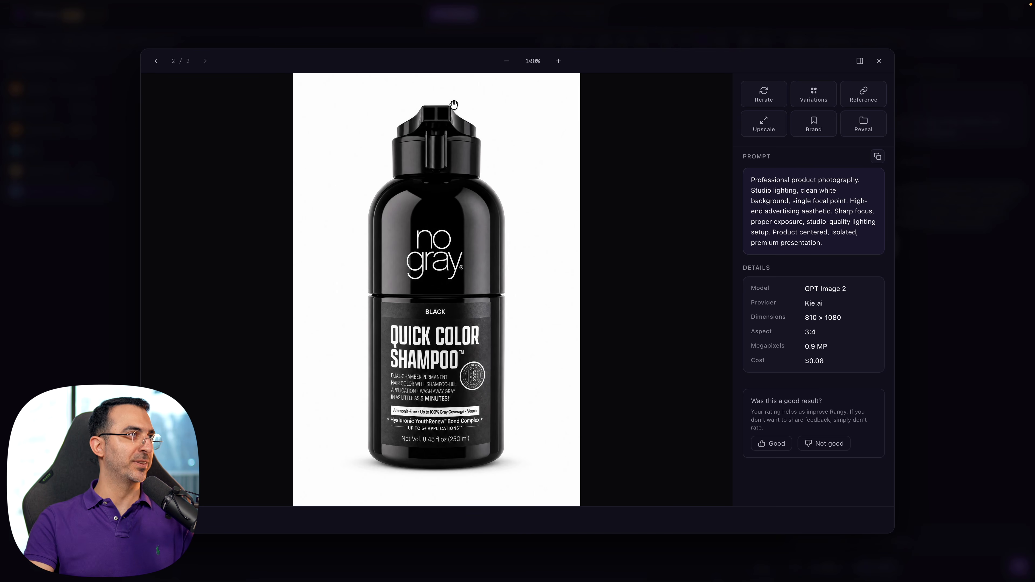
pyautogui.click(437, 34)
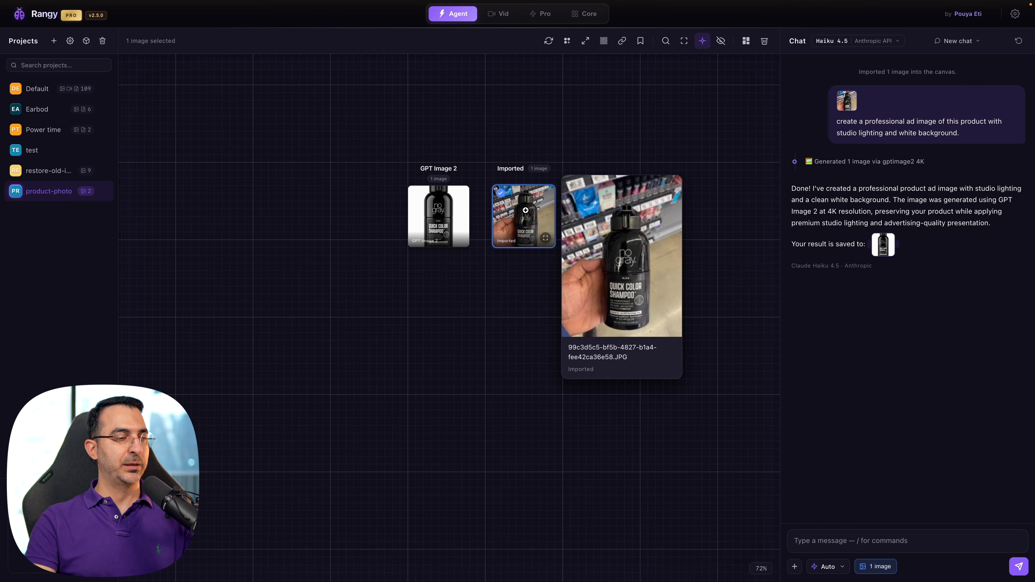
# Send the agent "create a professional ad image of this product with some other related elements around it in a related scene." with the imported photo
pyautogui.click(827, 538)
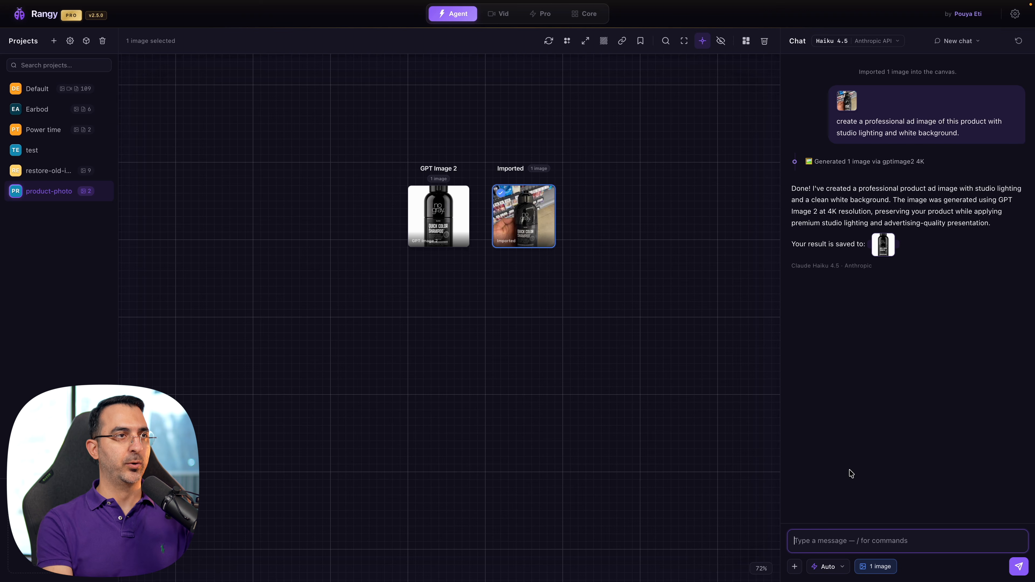
pyautogui.write('create a professional ad image of this product with some other related elements around it in a related scene.')
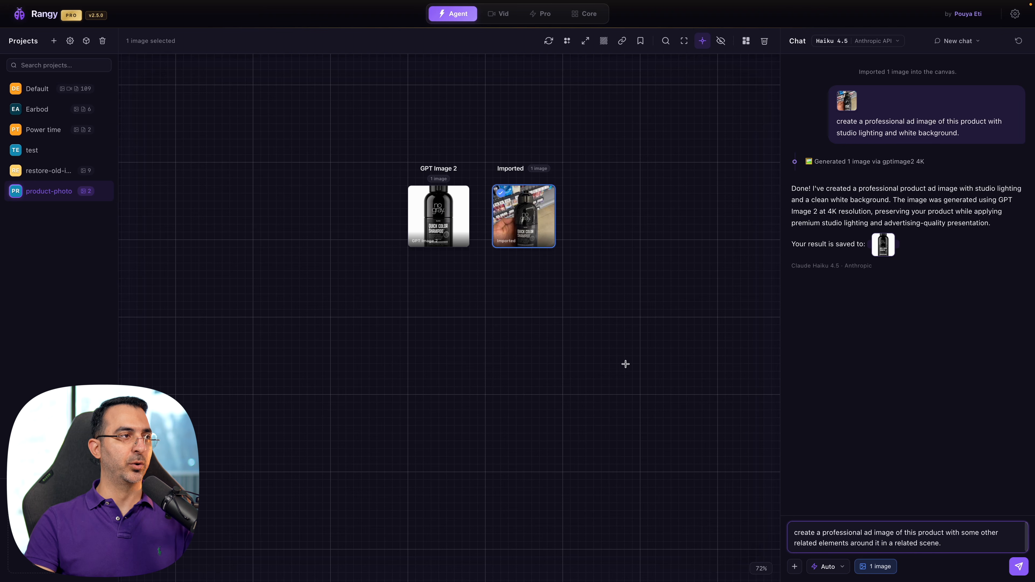
pyautogui.moveTo(532, 217)
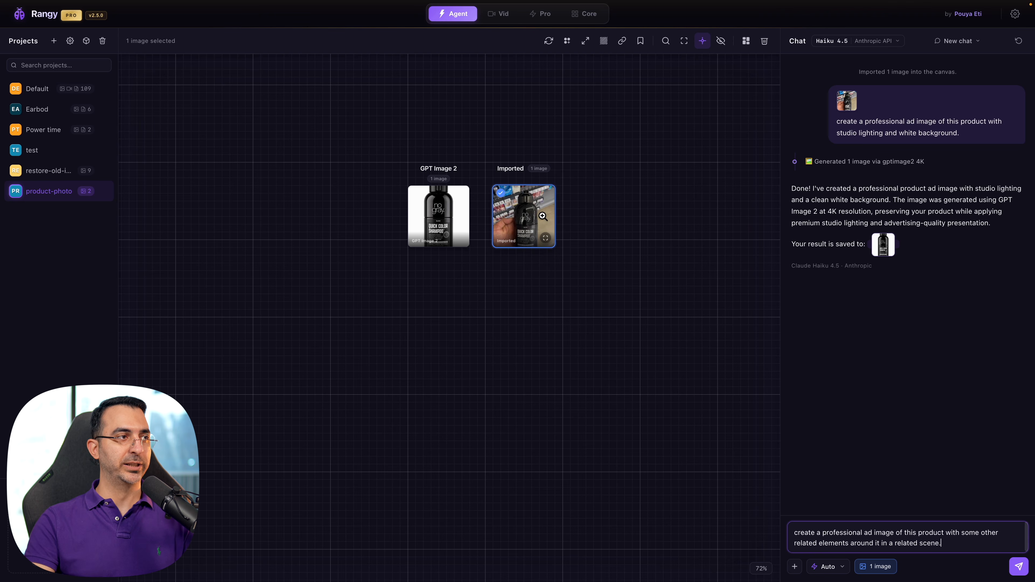
pyautogui.click(1012, 569)
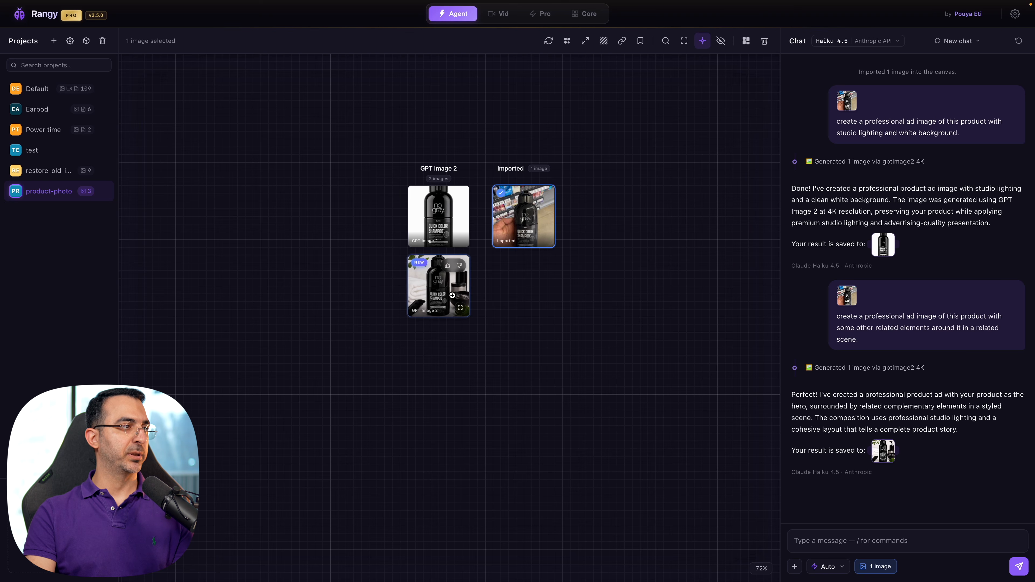
# Inspect the generated styled-scene ad image at full size, including the bottle's label and surrounding props up close, and close it
pyautogui.click(460, 308)
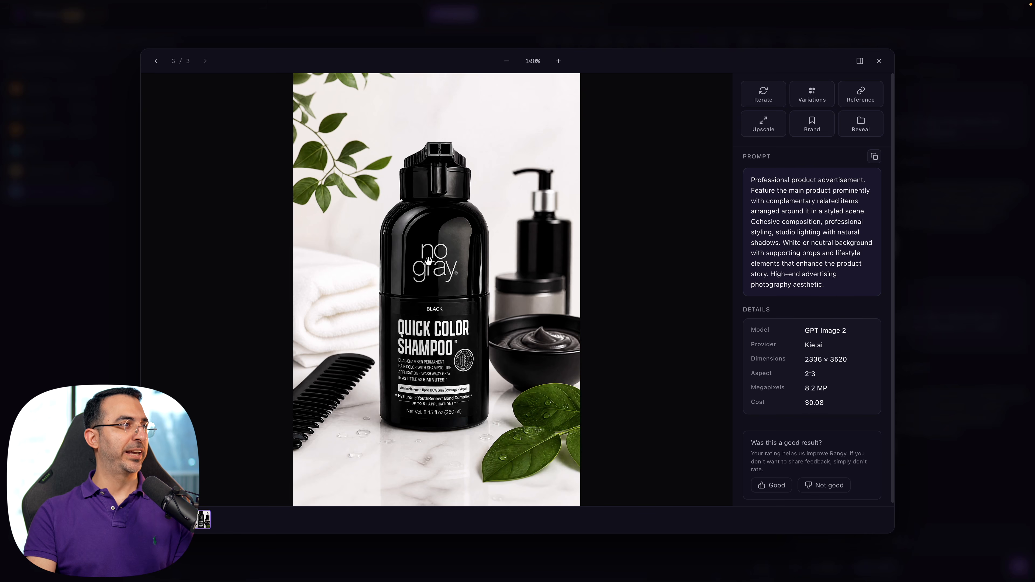
pyautogui.scroll(2, 438, 291)
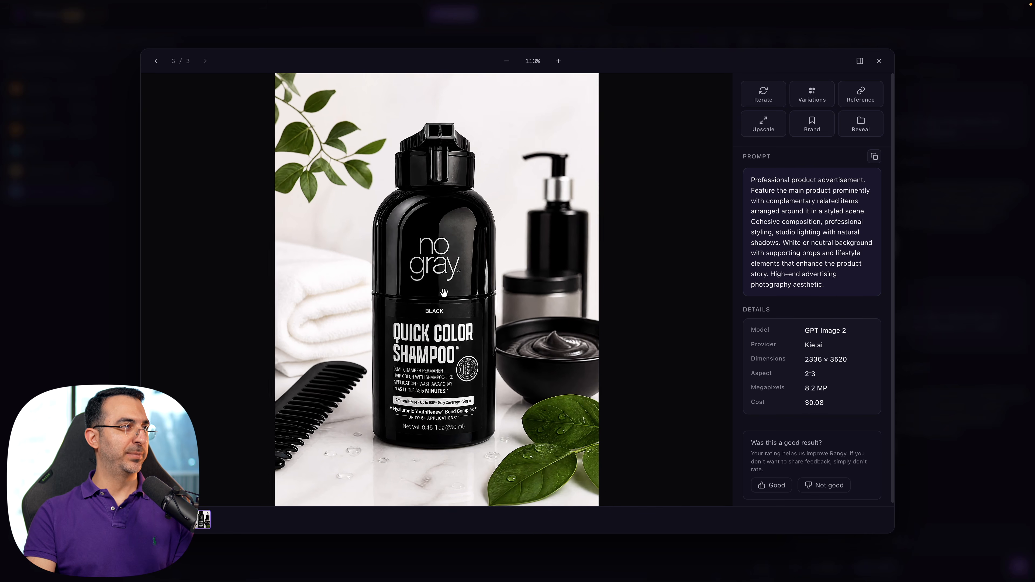
pyautogui.moveTo(476, 310); pyautogui.dragTo(467, 282)
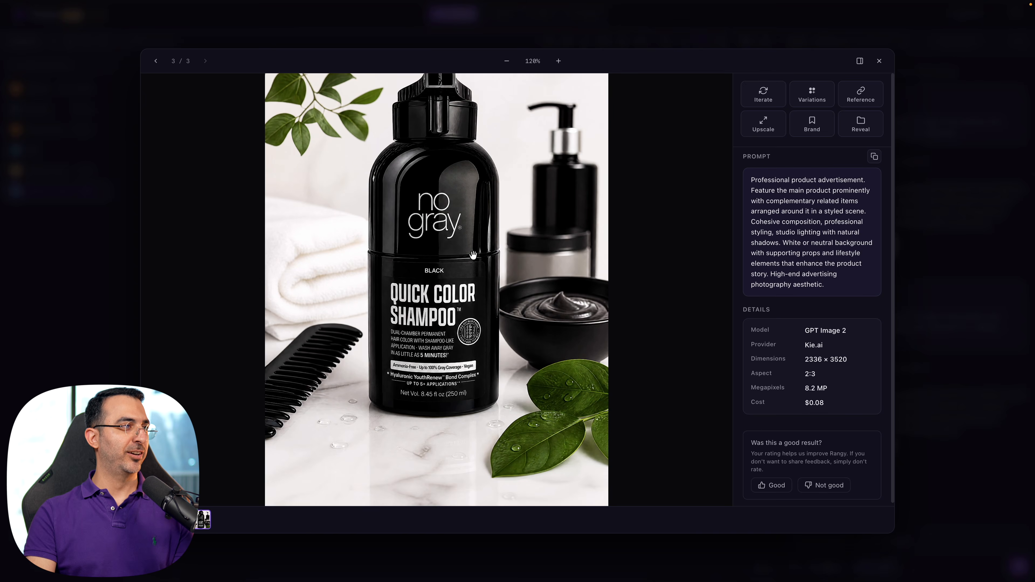
pyautogui.scroll(-2, 465, 279)
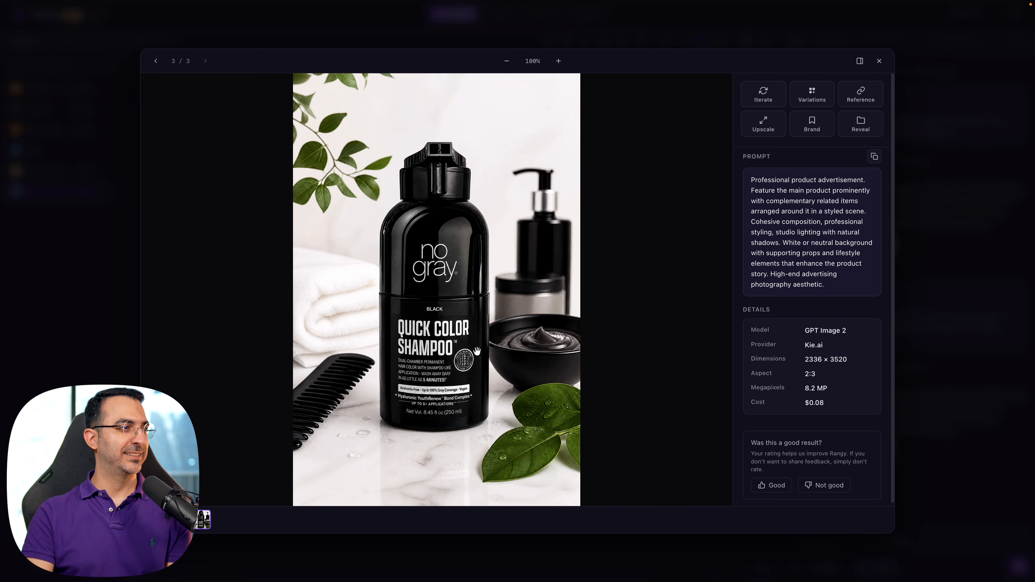
pyautogui.scroll(5, 444, 370)
pyautogui.scroll(-1, 442, 360)
pyautogui.moveTo(423, 374); pyautogui.dragTo(471, 316)
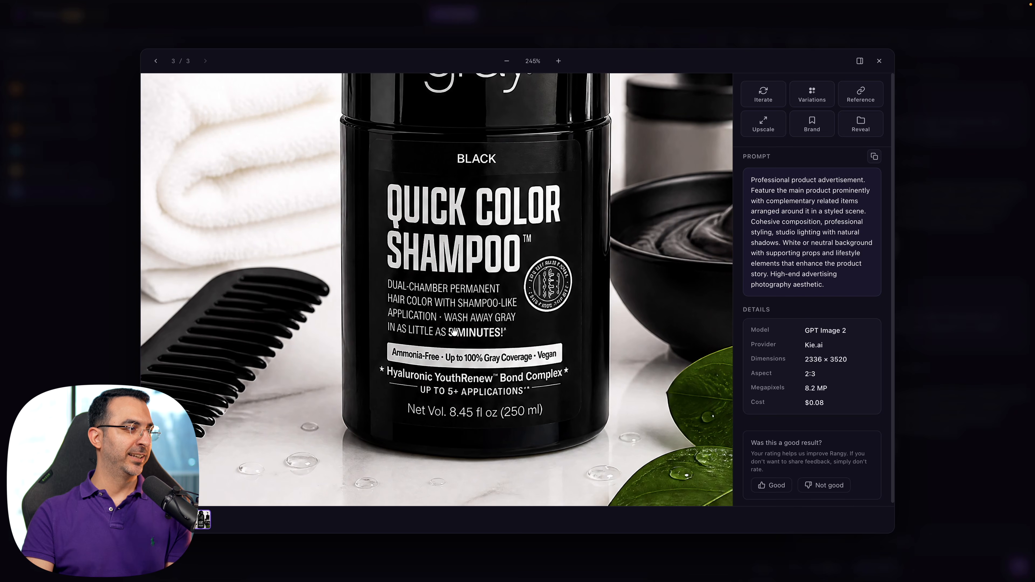
pyautogui.scroll(-5, 455, 331)
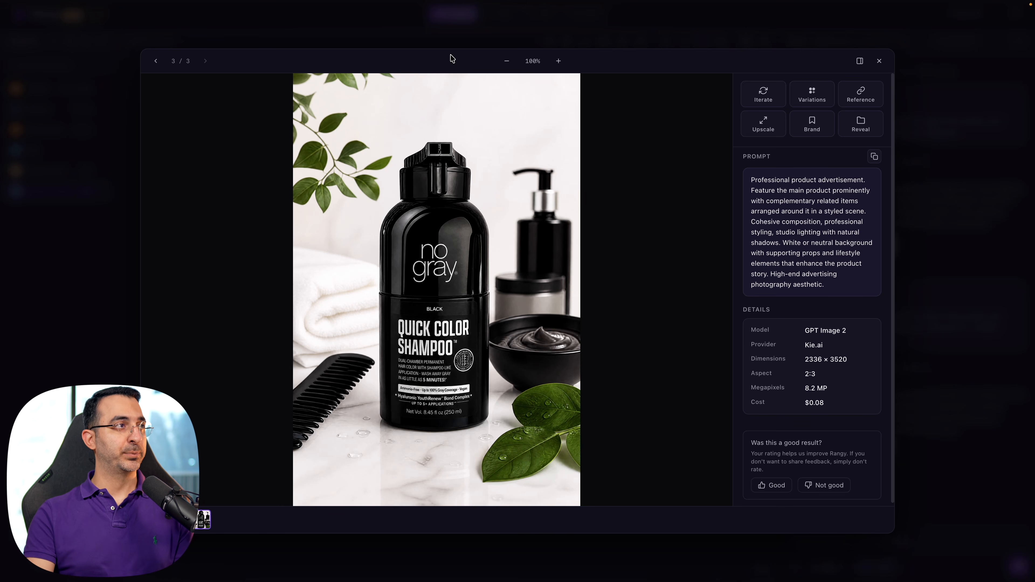
pyautogui.click(461, 35)
pyautogui.click(889, 541)
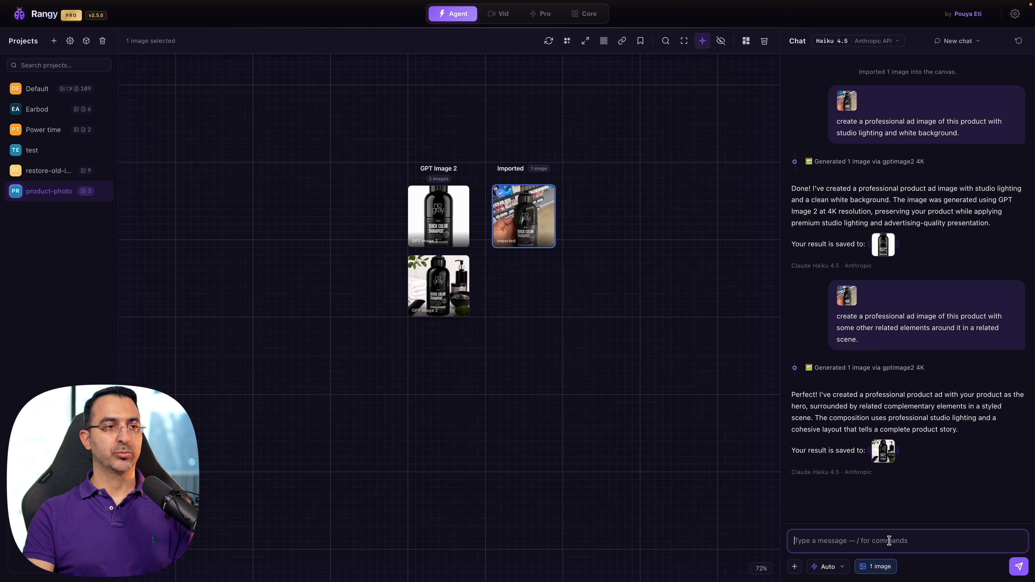
pyautogui.moveTo(866, 340); pyautogui.dragTo(834, 323)
pyautogui.hotkey('ctrl', 'c')
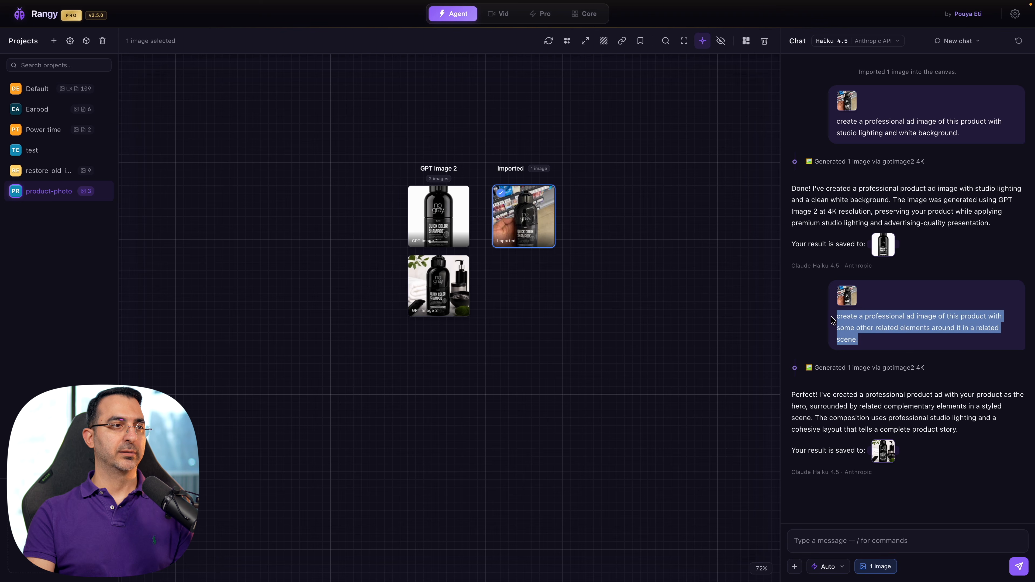
pyautogui.click(866, 536)
pyautogui.hotkey('ctrl', 'v')
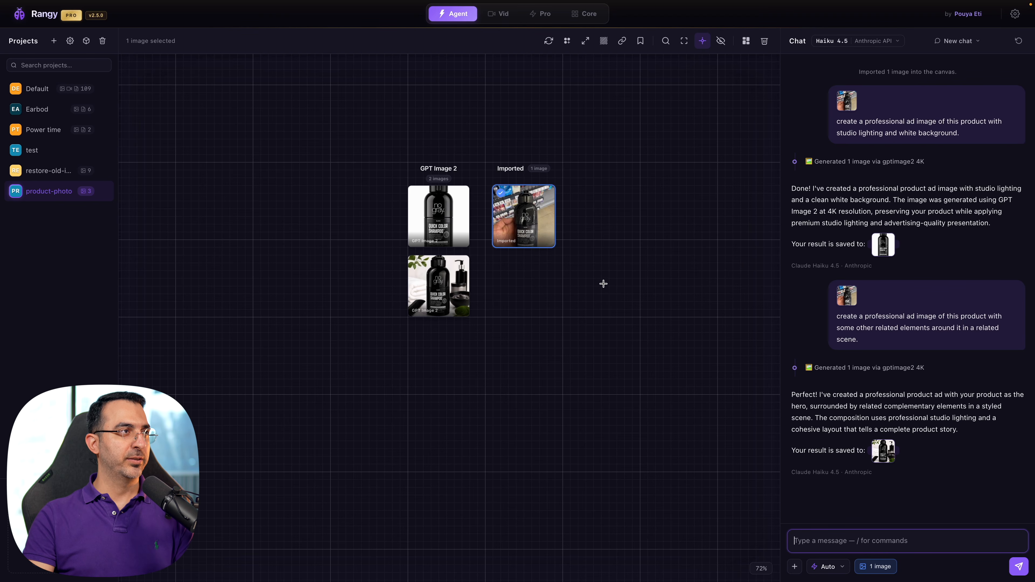
# Check the Iterate options for the styled-scene image without generating, and create 3 variations of that image
pyautogui.click(448, 287)
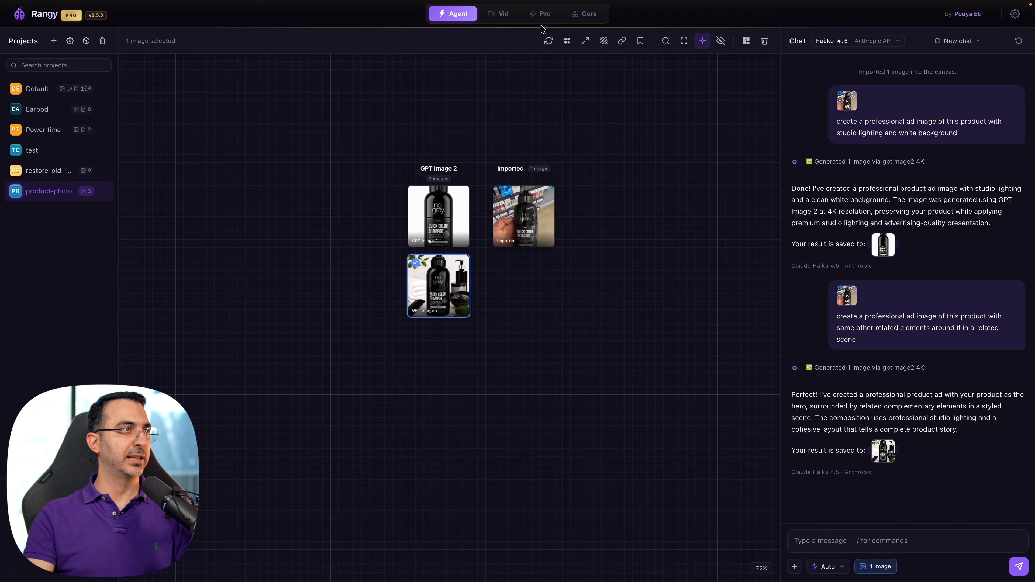
pyautogui.click(549, 42)
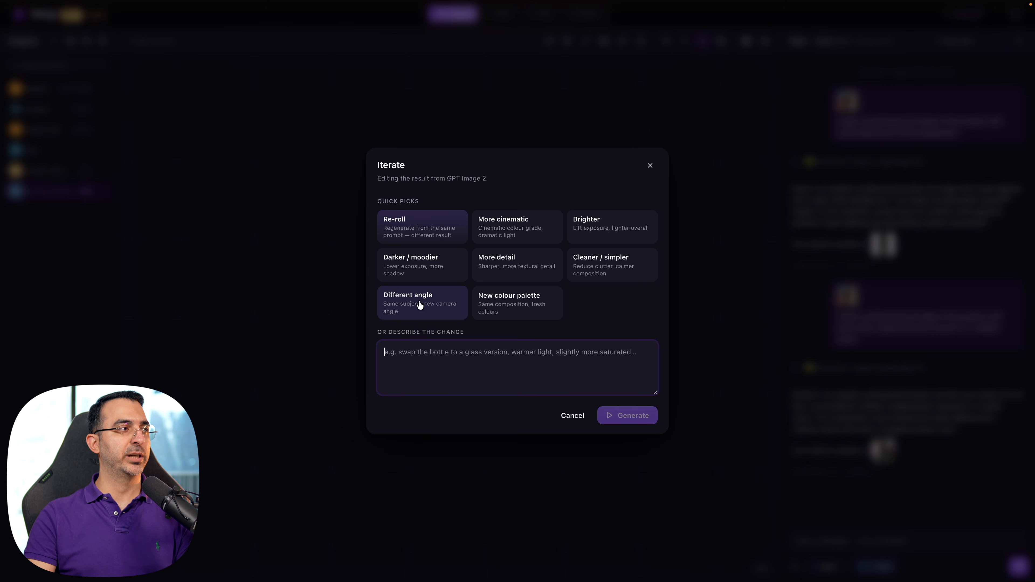
pyautogui.click(570, 416)
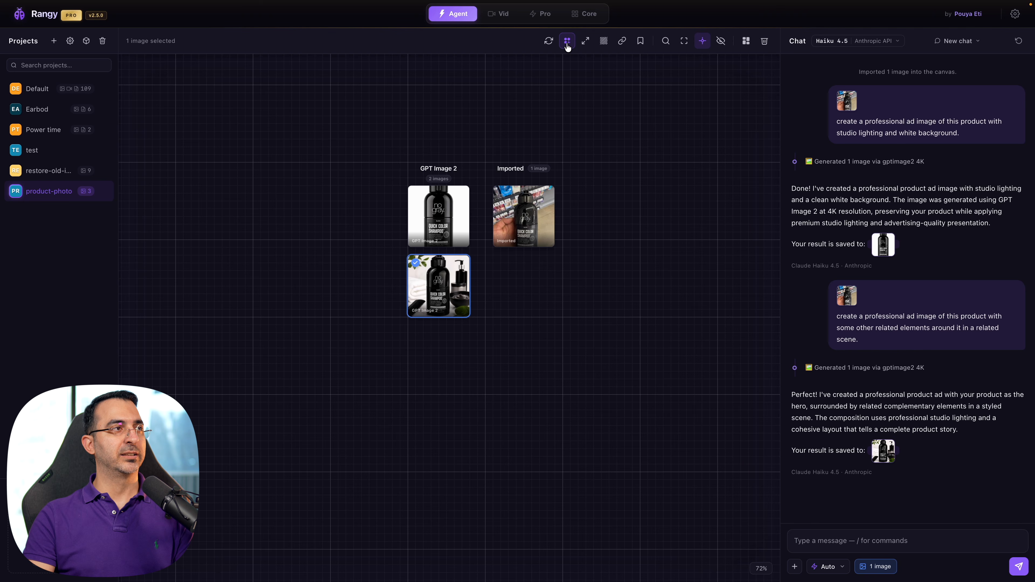
pyautogui.click(567, 41)
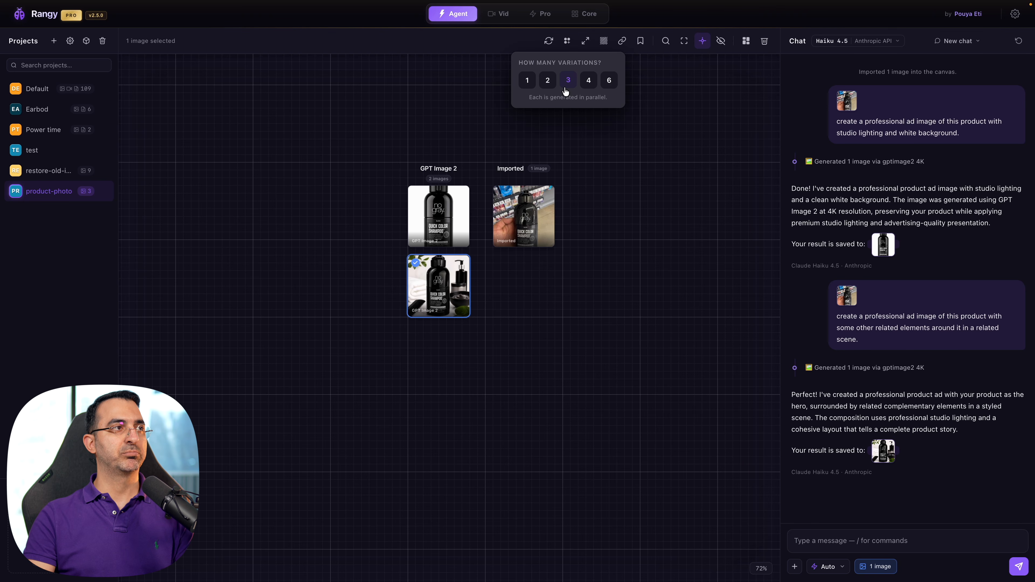
pyautogui.click(567, 81)
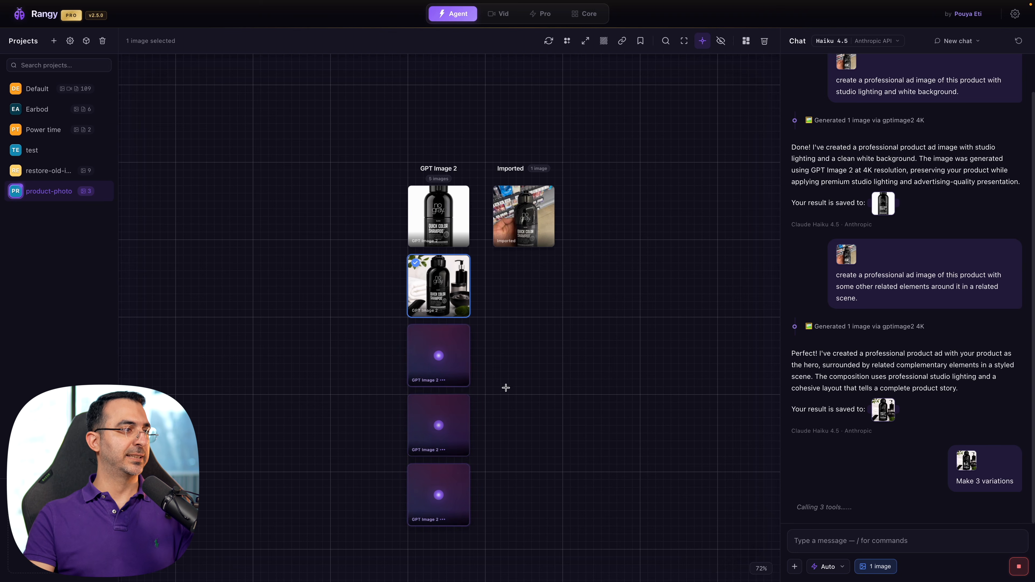
# Preview the new variations and compare the golden-hour and dramatic side-lit versions with the source styled-scene image at full size
pyautogui.scroll(-2, 443, 337)
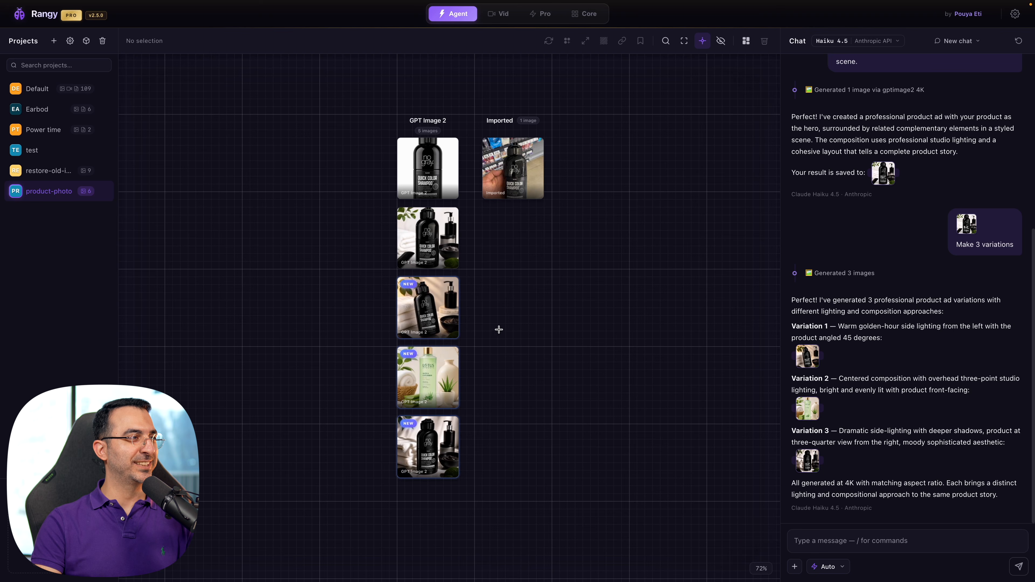
pyautogui.moveTo(436, 433)
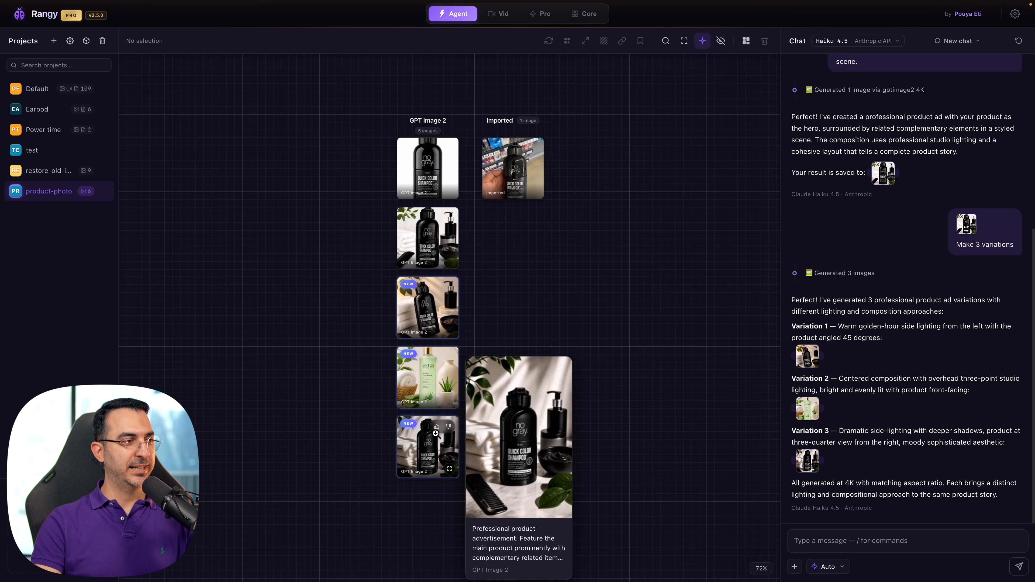
pyautogui.moveTo(439, 382)
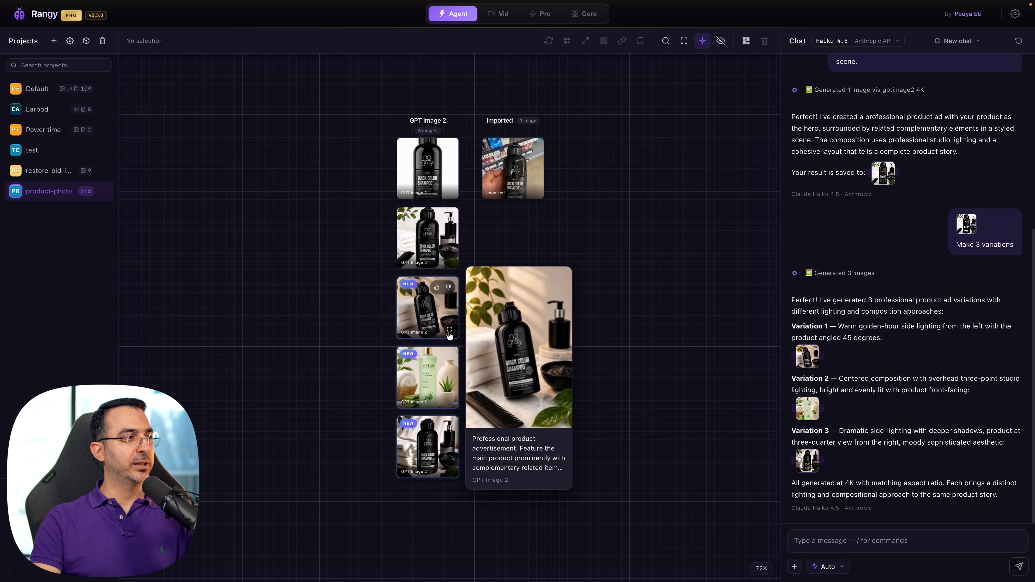
pyautogui.click(450, 329)
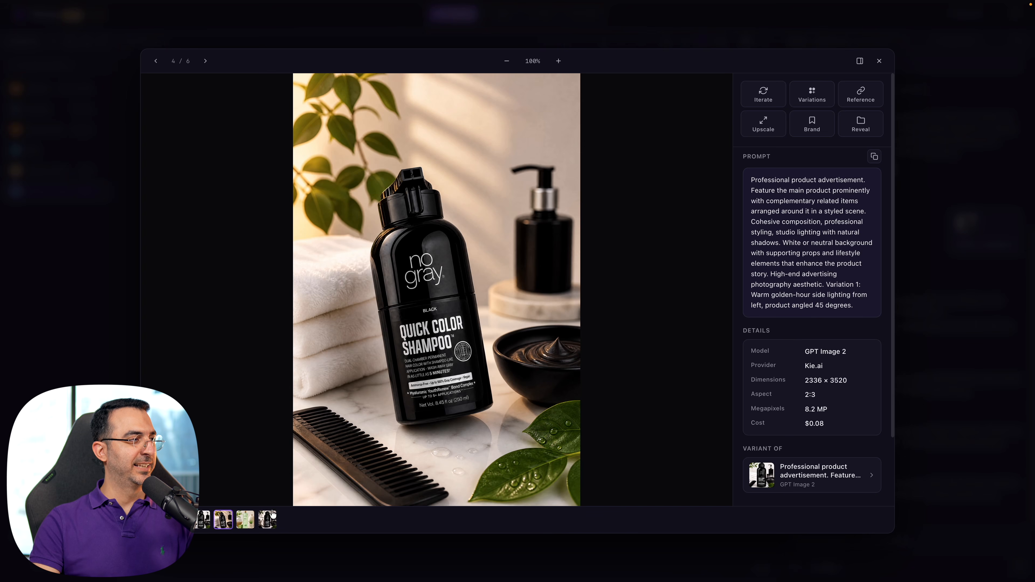
pyautogui.click(267, 523)
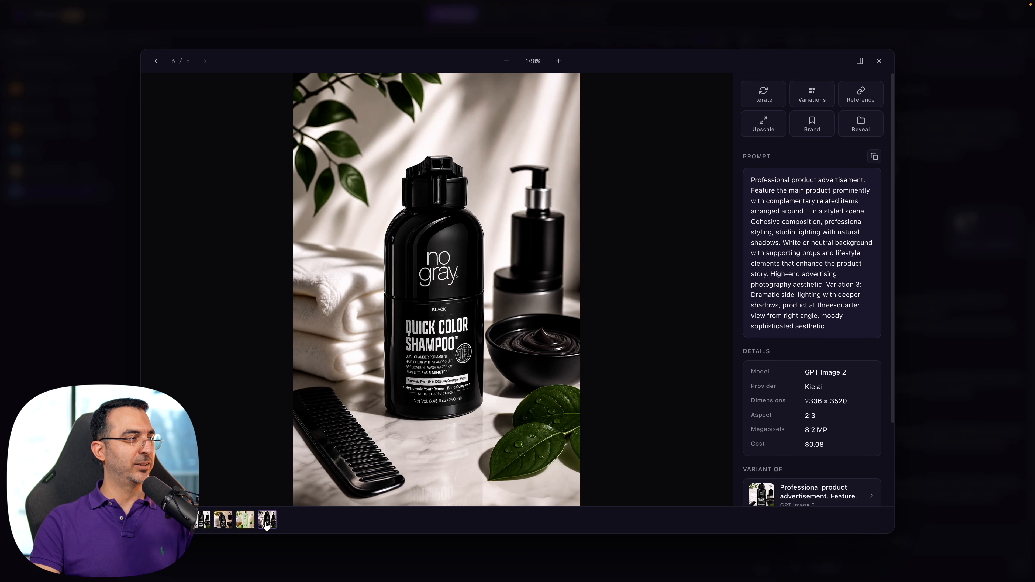
pyautogui.click(205, 525)
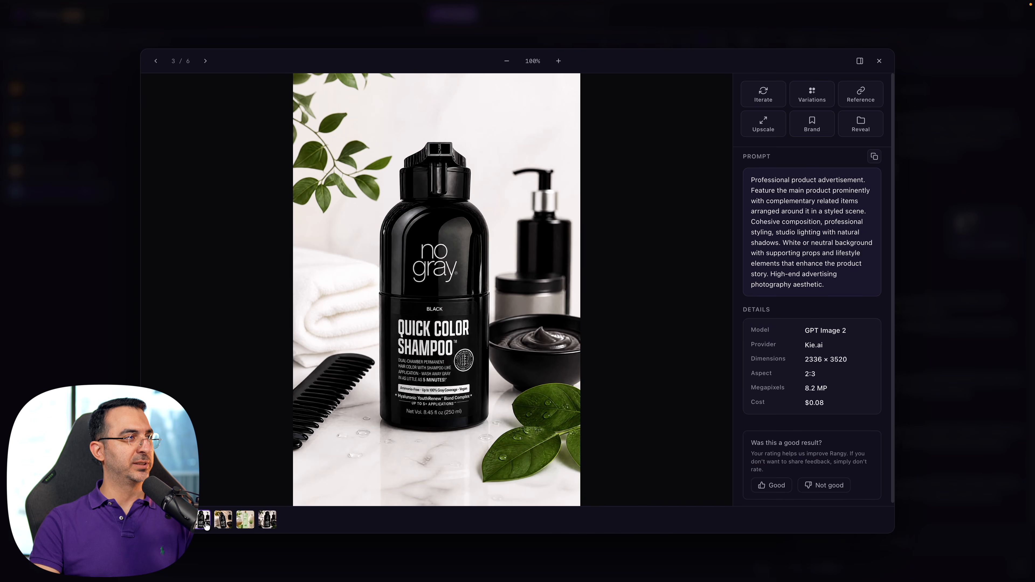
pyautogui.click(266, 523)
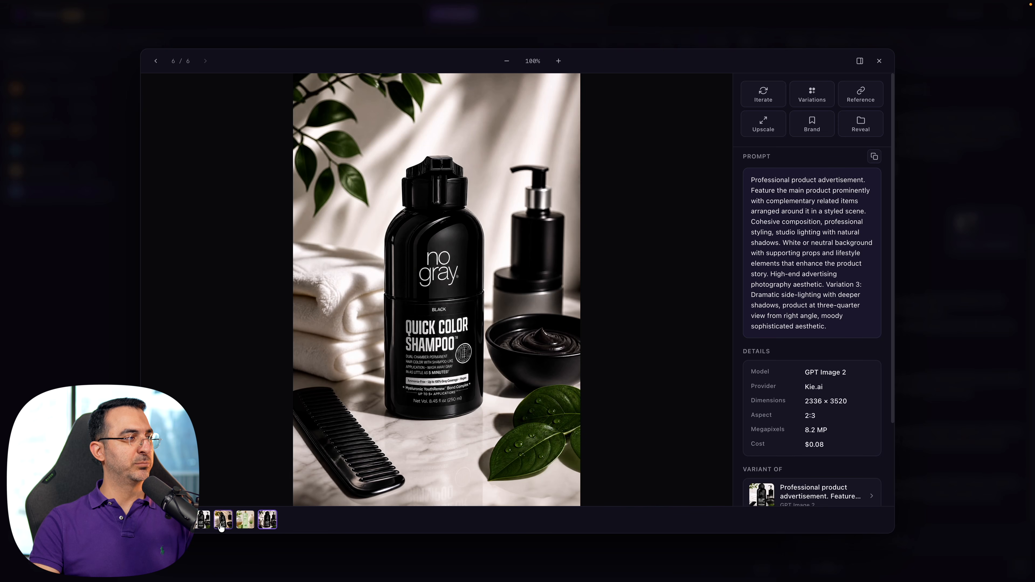
# Compare all three variations, including the centered overhead-lit one, with the source styled-scene image, checking product and label consistency, and finish on the dramatic side-lit version
pyautogui.click(208, 528)
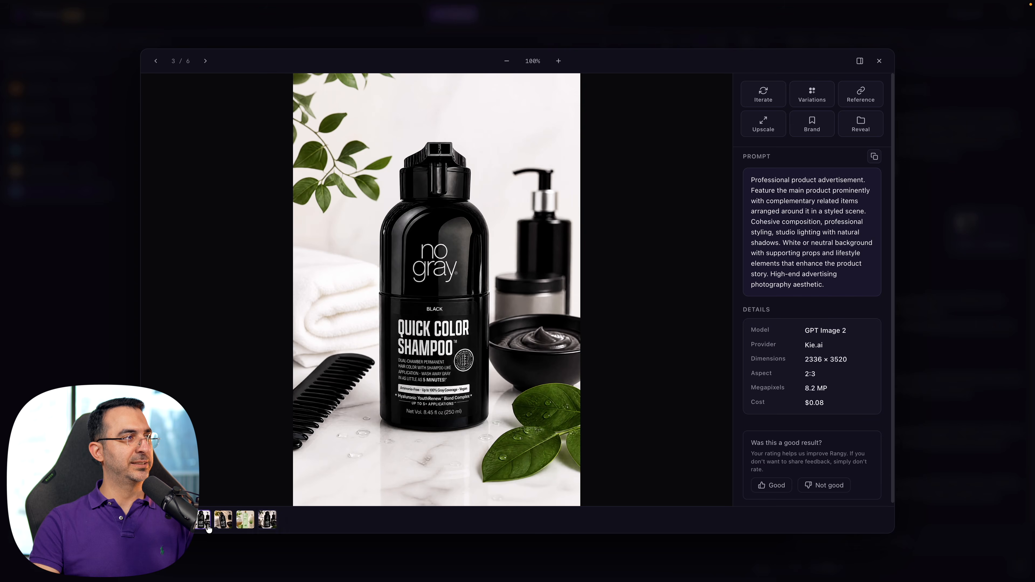
pyautogui.click(267, 522)
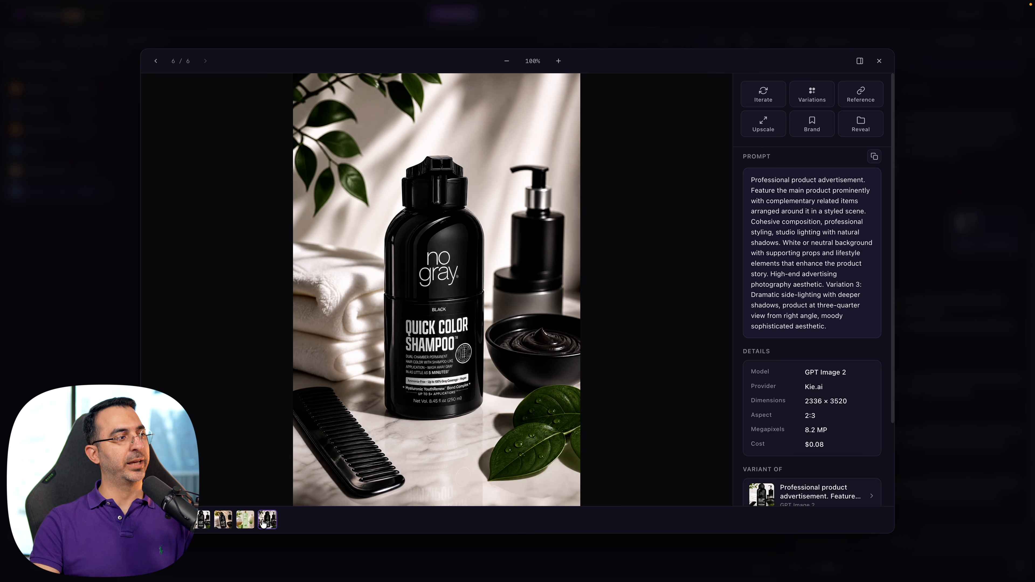
pyautogui.click(224, 525)
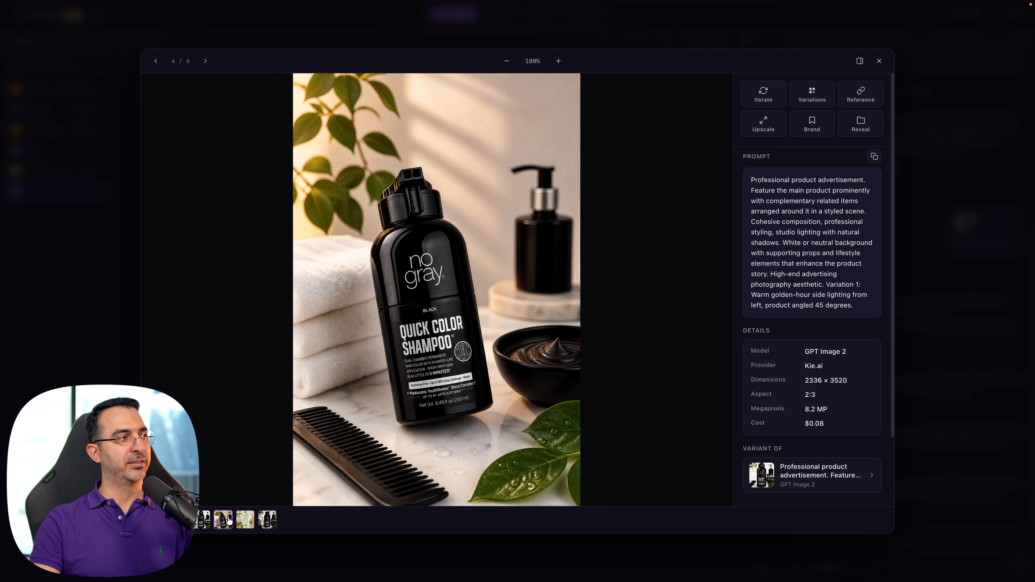
pyautogui.click(245, 525)
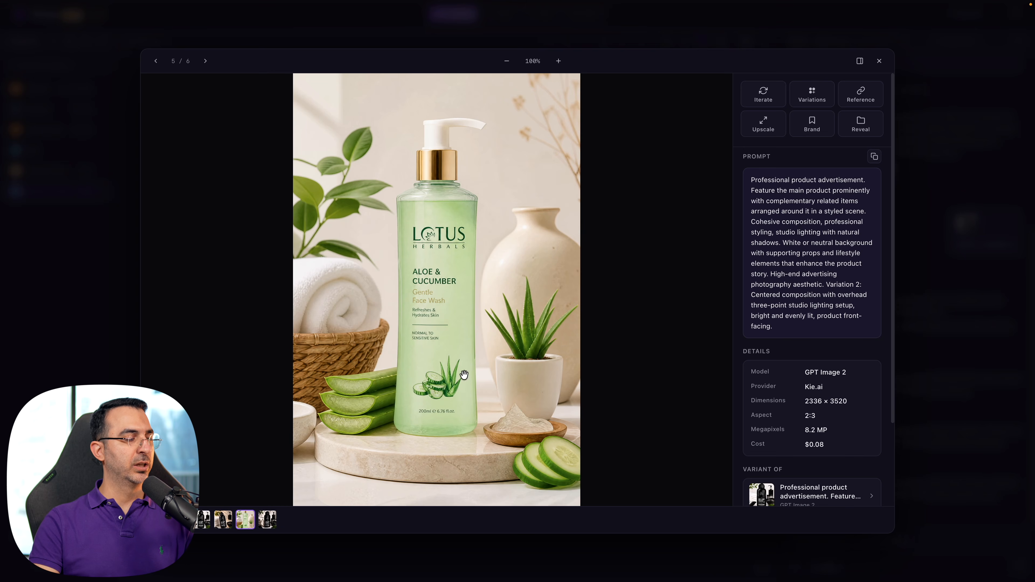
pyautogui.click(224, 524)
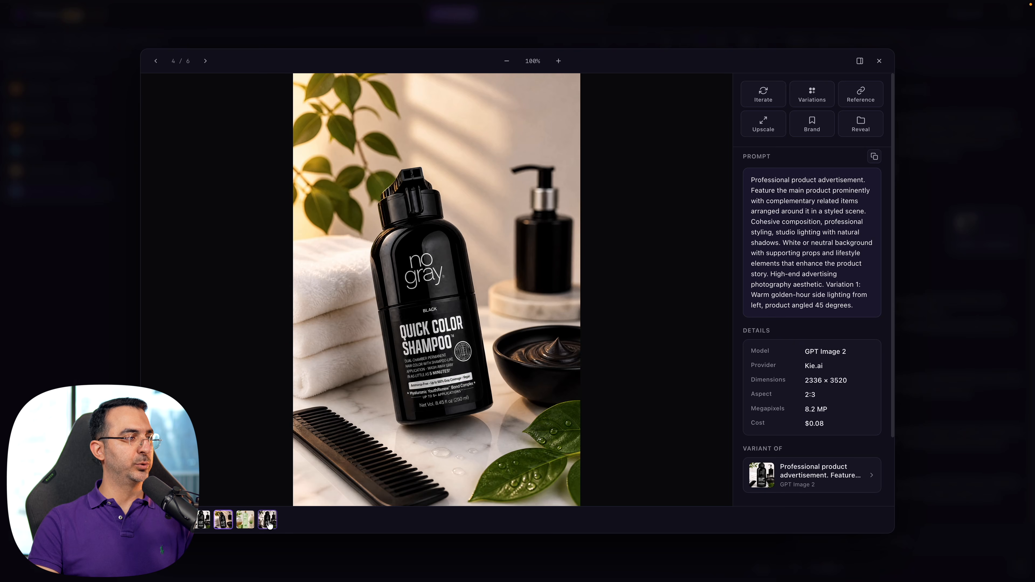
pyautogui.click(269, 520)
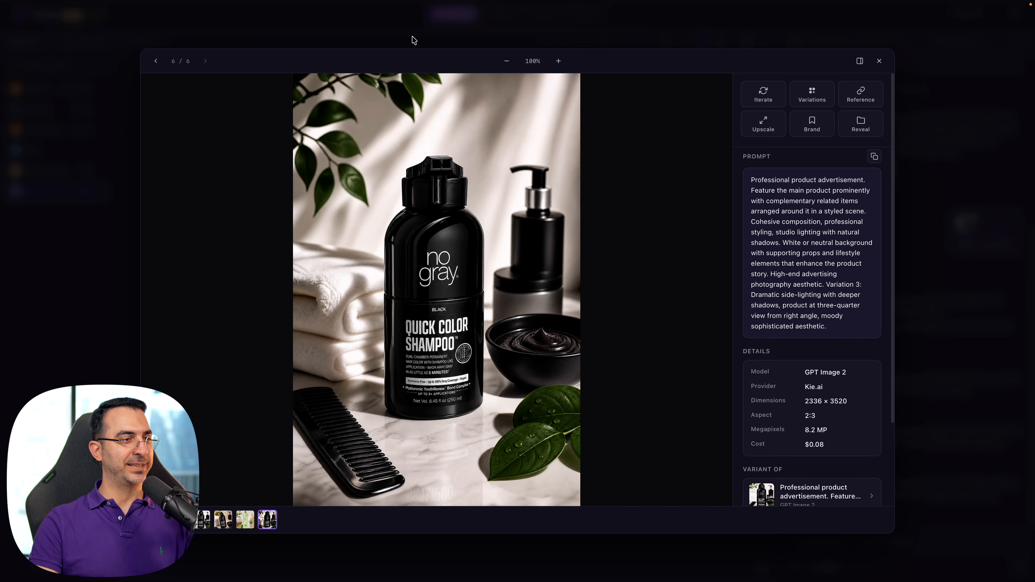